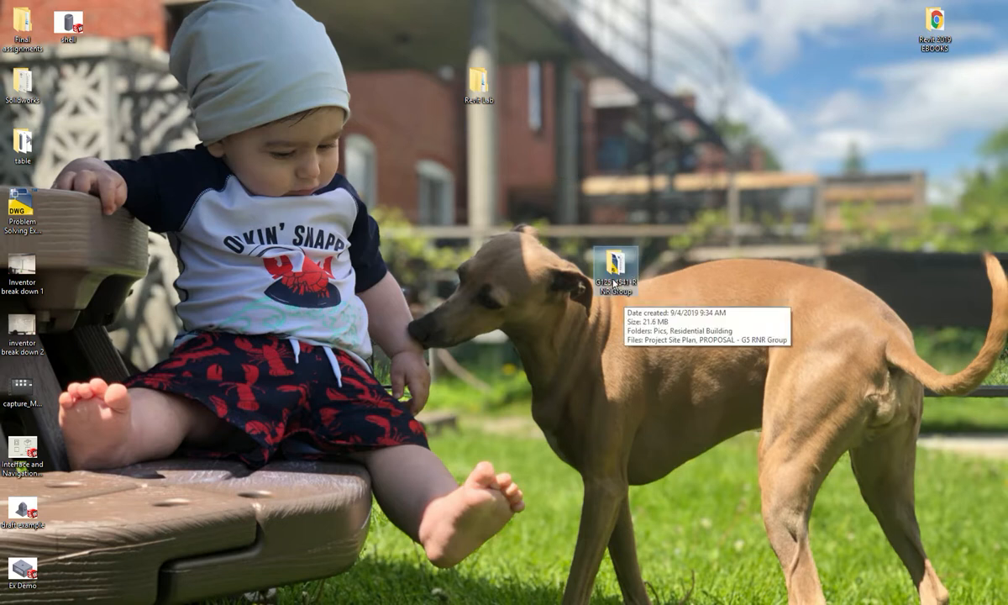
Copy the RNR Group folder from the desktop into CADD > STUDENT WORK on the class share (Y:) drive
{"action": "right_click", "coordinate": [613, 283]}
{"action": "left_click", "coordinate": [677, 523]}
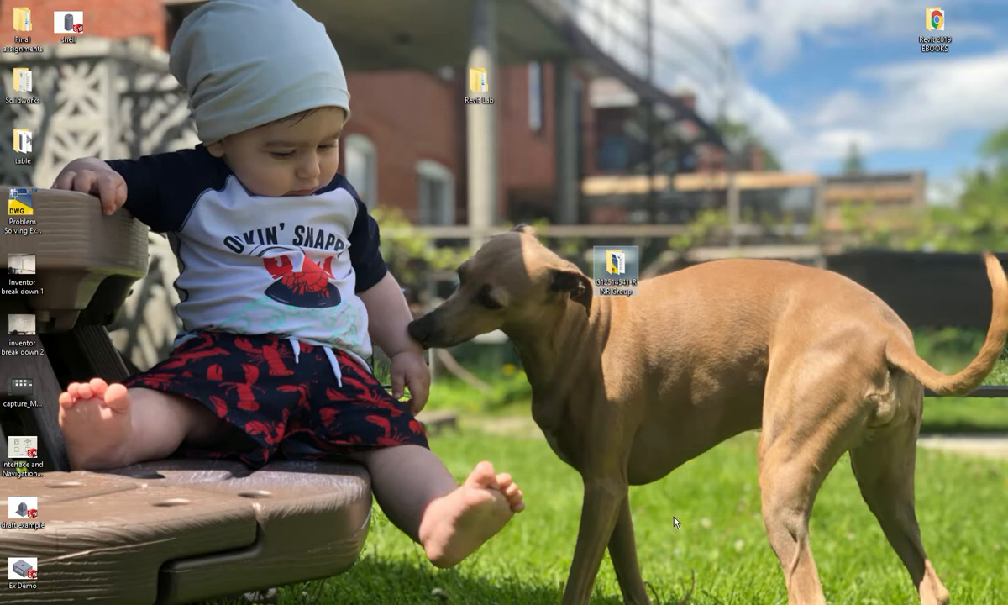
{"action": "key", "text": "super+e"}
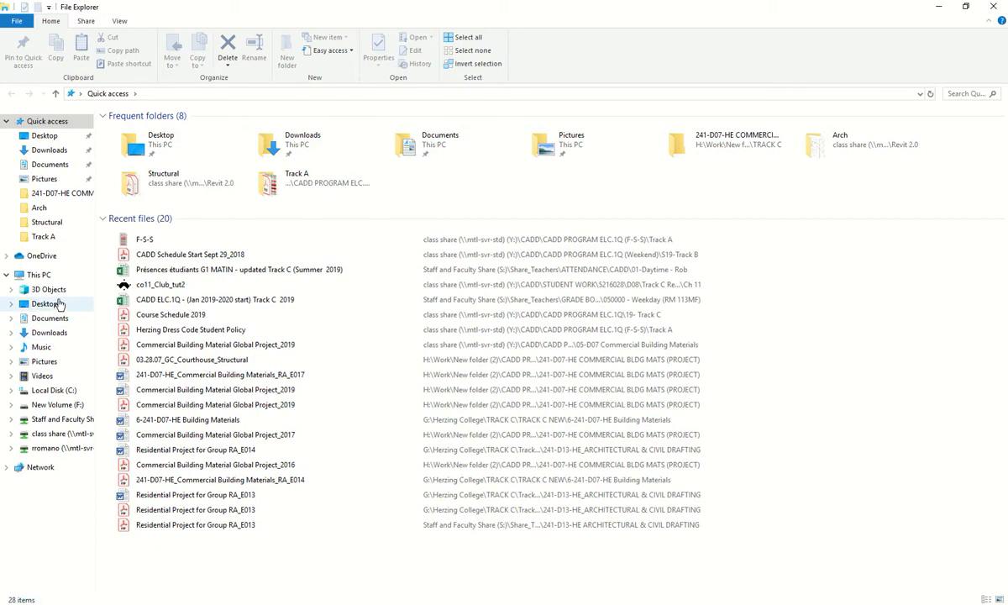
{"action": "left_click", "coordinate": [48, 276]}
{"action": "double_click", "coordinate": [335, 280]}
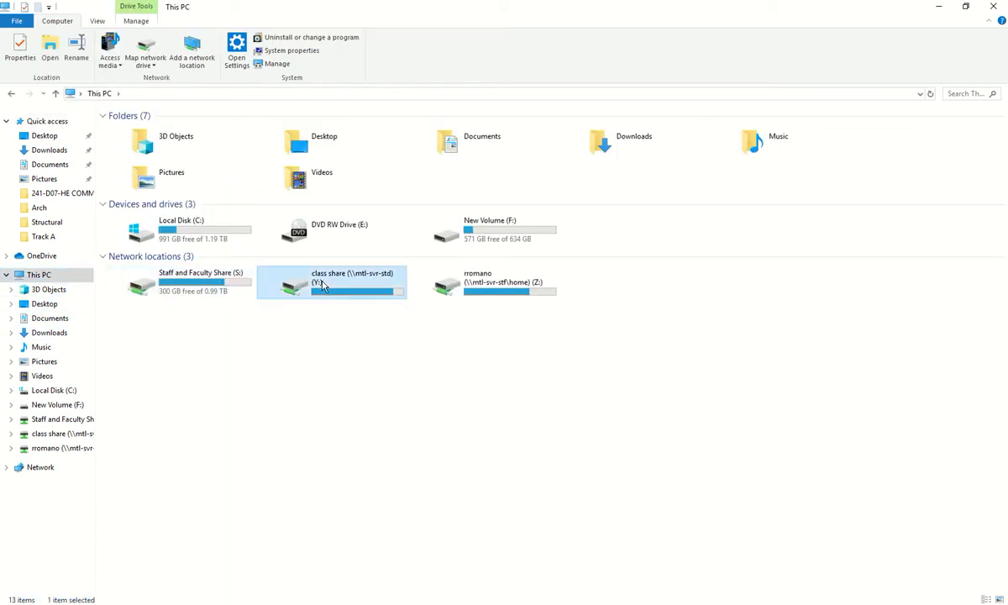
{"action": "double_click", "coordinate": [165, 156]}
{"action": "double_click", "coordinate": [201, 157]}
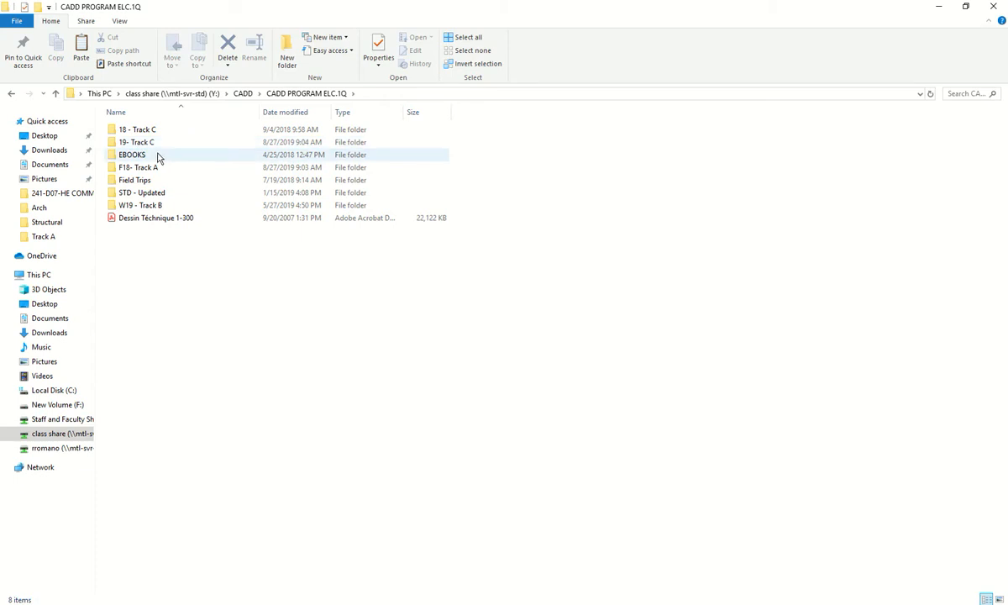
{"action": "left_click", "coordinate": [12, 93]}
{"action": "double_click", "coordinate": [178, 205]}
{"action": "scroll", "coordinate": [388, 349], "scroll_direction": "down", "scroll_amount": 5}
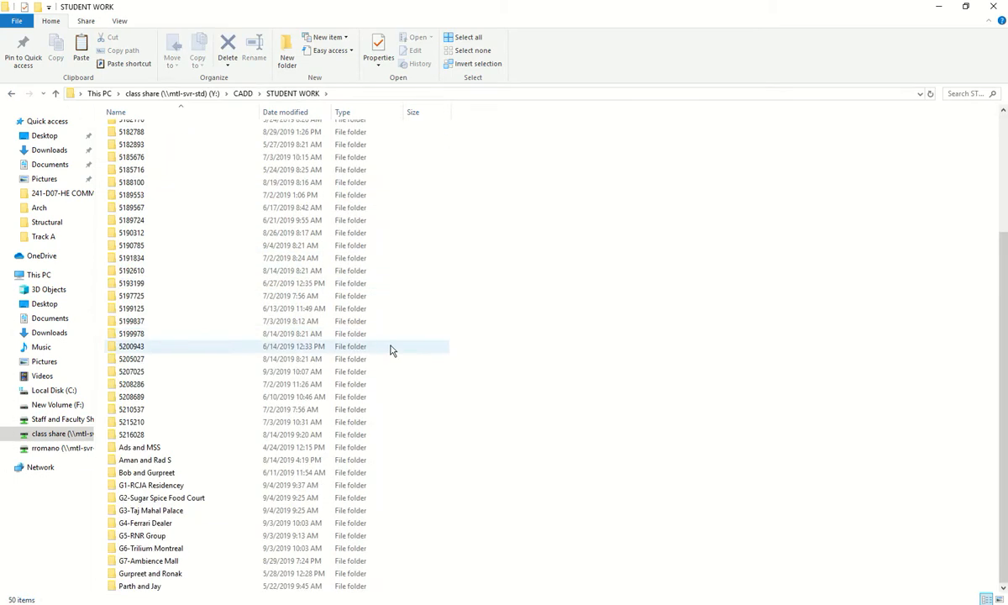
{"action": "right_click", "coordinate": [570, 426]}
{"action": "left_click", "coordinate": [633, 509]}
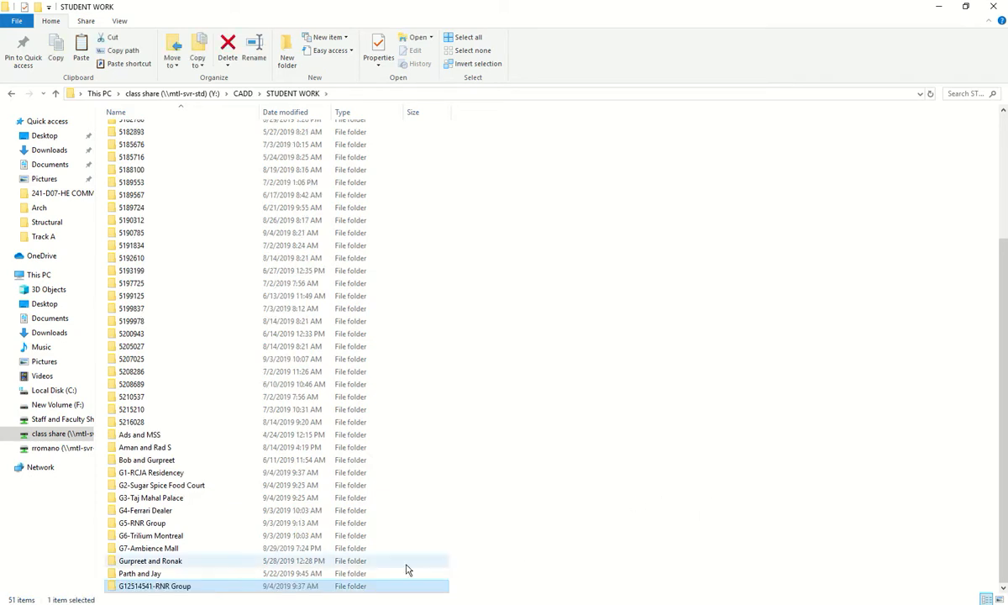
Rename the pasted RNR Group folder as Test 1
{"action": "left_click", "coordinate": [193, 585]}
{"action": "left_click_drag", "start_coordinate": [147, 585], "coordinate": [191, 588]}
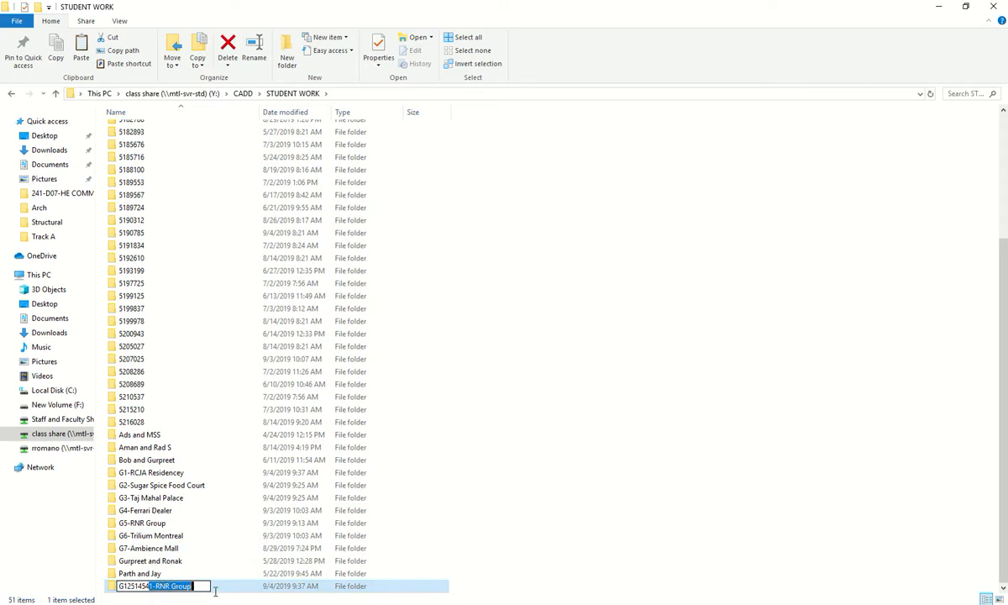
{"action": "key", "text": "BackSpace"}
{"action": "key", "text": "BackSpace"}
{"action": "key", "text": "BackSpace"}
{"action": "key", "text": "BackSpace"}
{"action": "key", "text": "BackSpace"}
{"action": "key", "text": "BackSpace"}
{"action": "key", "text": "BackSpace"}
{"action": "key", "text": "BackSpace"}
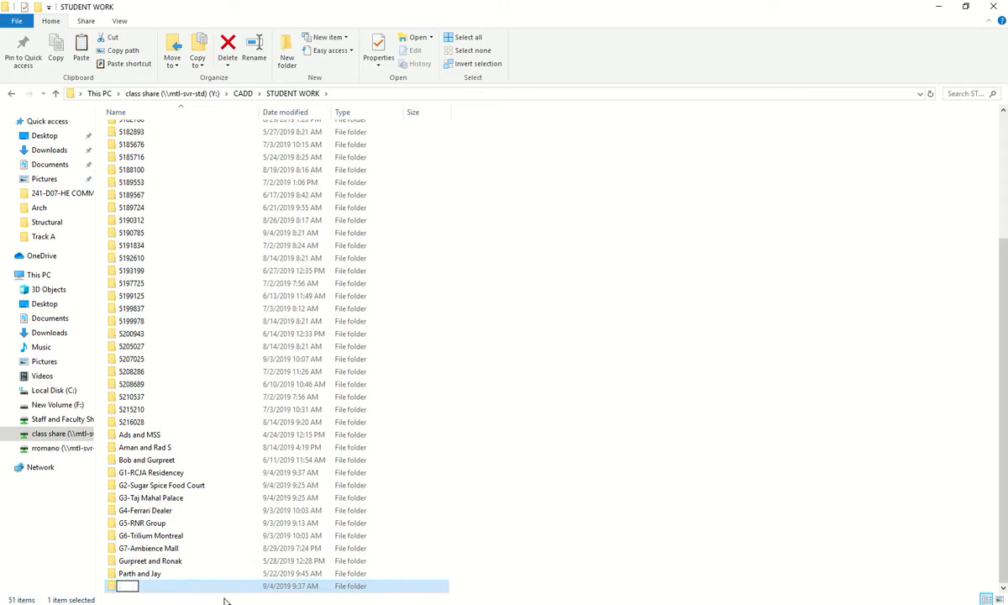
{"action": "type", "text": "Test 1"}
{"action": "left_click", "coordinate": [174, 584]}
Delete the backup files Grid Lines.0008, Grid Lines.0009 and Grid Lines.0010 from the Residential Building folder inside Test 1
{"action": "double_click", "coordinate": [172, 585]}
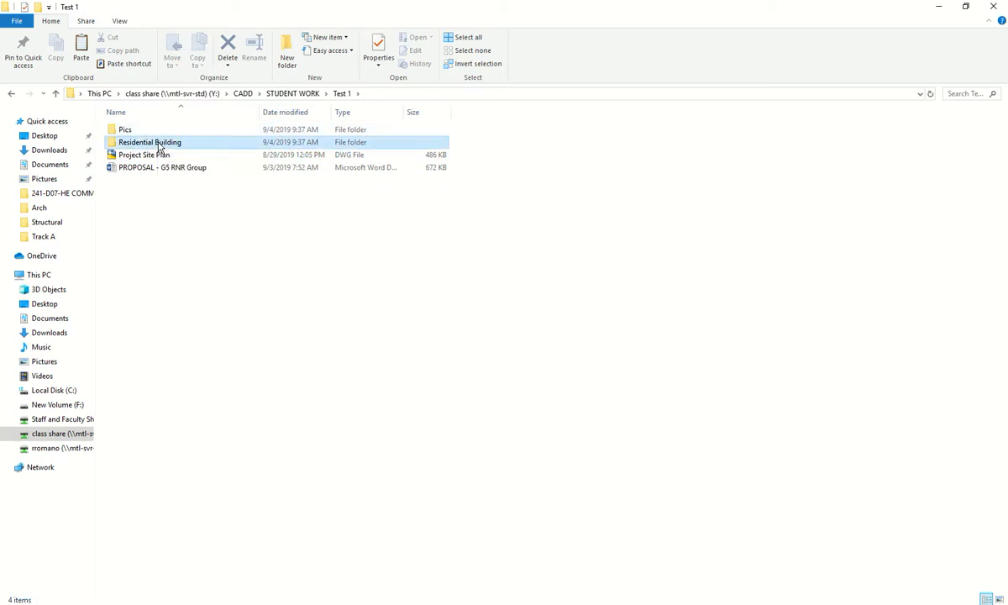
{"action": "double_click", "coordinate": [154, 143]}
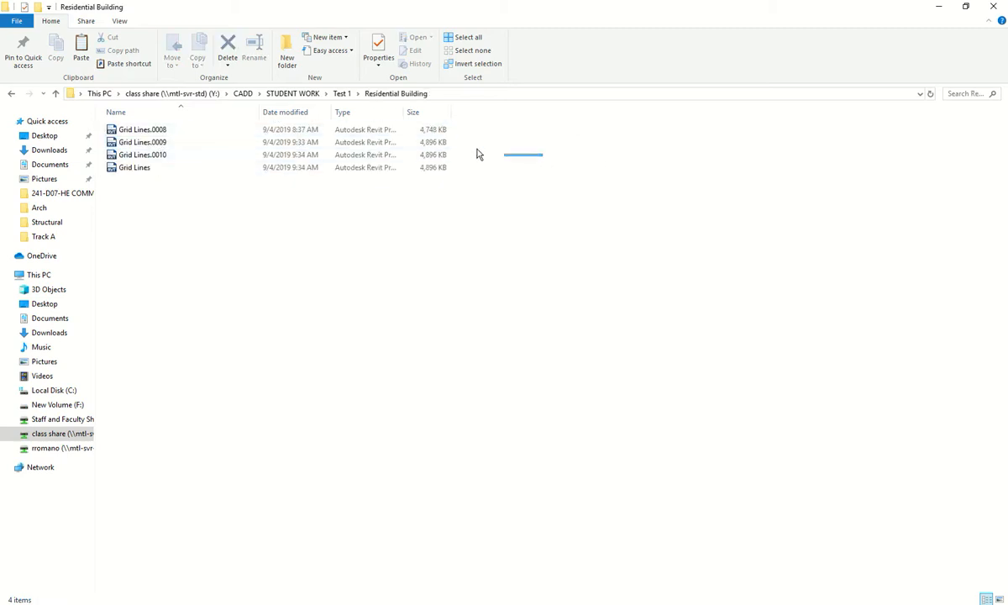
{"action": "left_click_drag", "start_coordinate": [526, 160], "coordinate": [215, 101]}
{"action": "key", "text": "Delete"}
{"action": "left_click", "coordinate": [534, 323]}
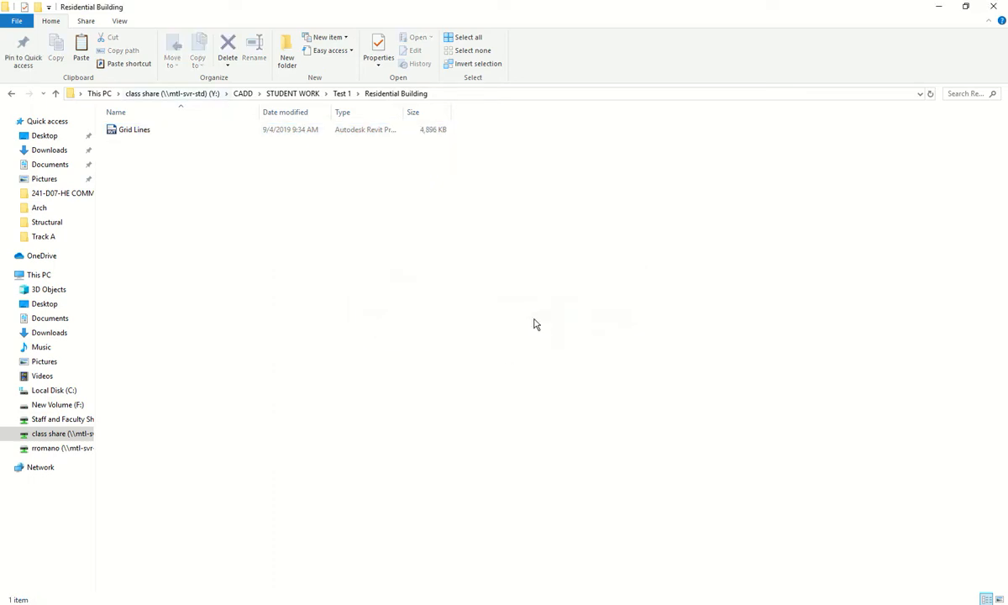
Create a folder named CAD in Test 1 and move the Project Site Plan drawing into it
{"action": "left_click", "coordinate": [11, 94]}
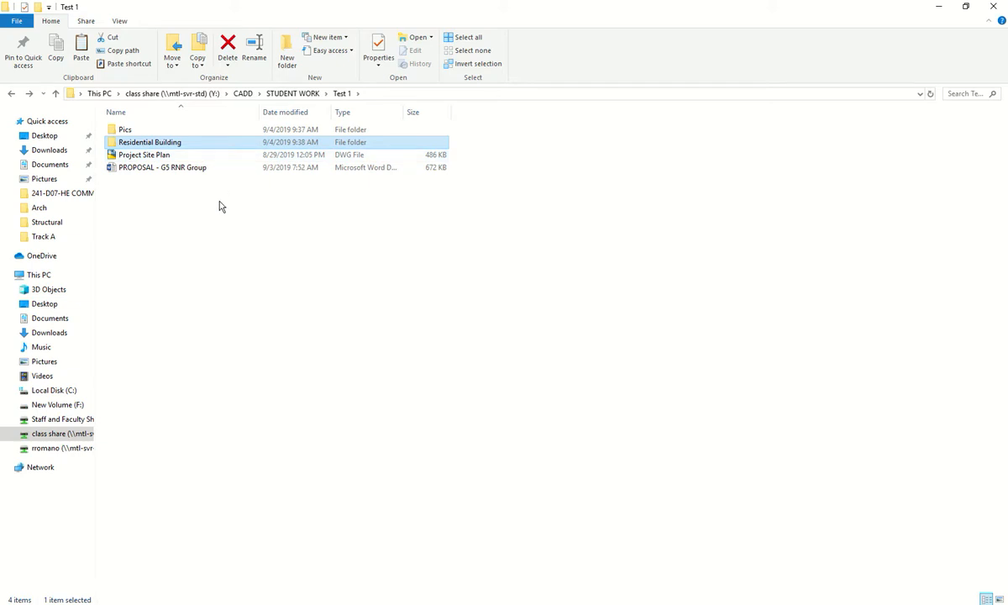
{"action": "mouse_move", "coordinate": [161, 158]}
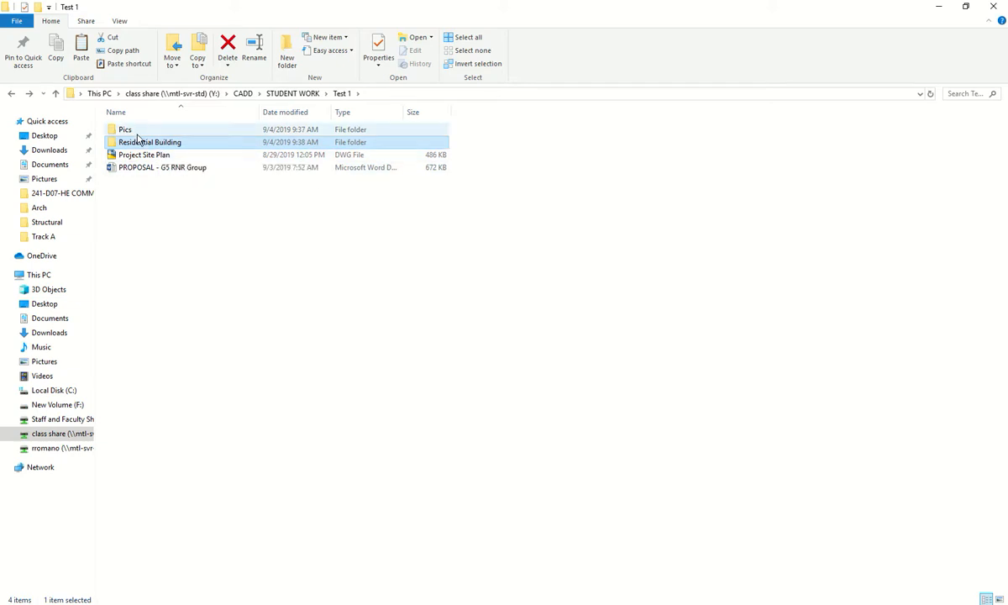
{"action": "right_click", "coordinate": [161, 307]}
{"action": "mouse_move", "coordinate": [260, 419]}
{"action": "left_click", "coordinate": [308, 418]}
{"action": "type", "text": "CAD"}
{"action": "key", "text": "Return"}
{"action": "left_click_drag", "start_coordinate": [144, 155], "coordinate": [128, 184]}
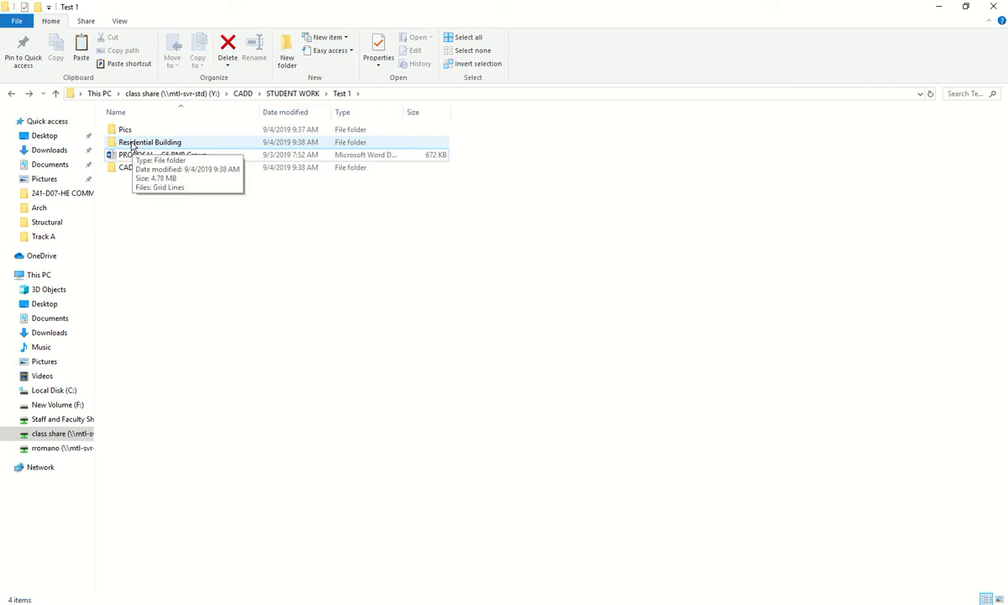
Rename the Grid Lines project in the Residential Building folder as RNR Group and open it in Revit
{"action": "double_click", "coordinate": [130, 143]}
{"action": "left_click", "coordinate": [137, 131]}
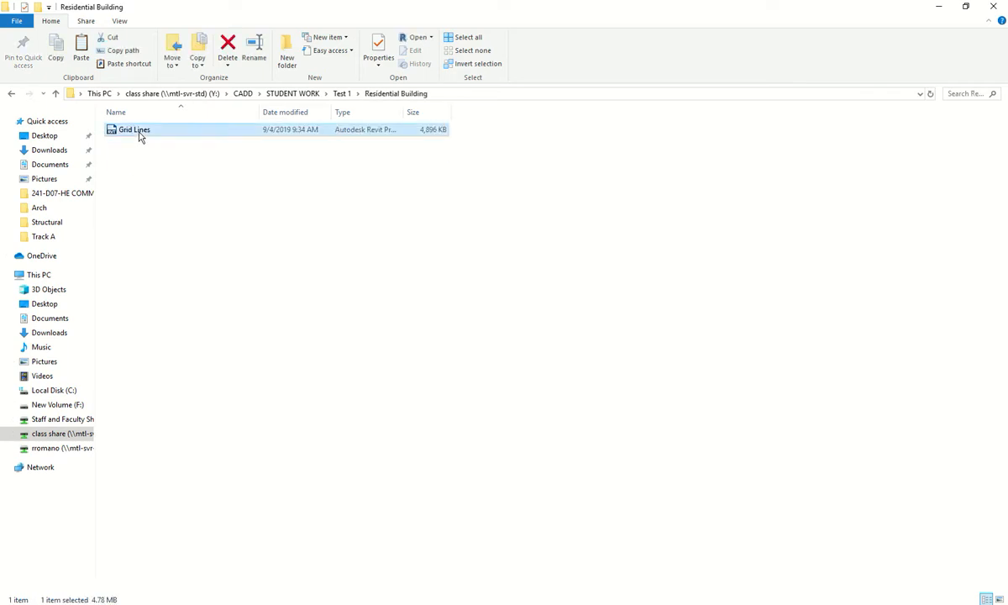
{"action": "right_click", "coordinate": [138, 131]}
{"action": "left_click", "coordinate": [220, 353]}
{"action": "key", "text": "BackSpace"}
{"action": "type", "text": "RNR Group"}
{"action": "left_click", "coordinate": [164, 152]}
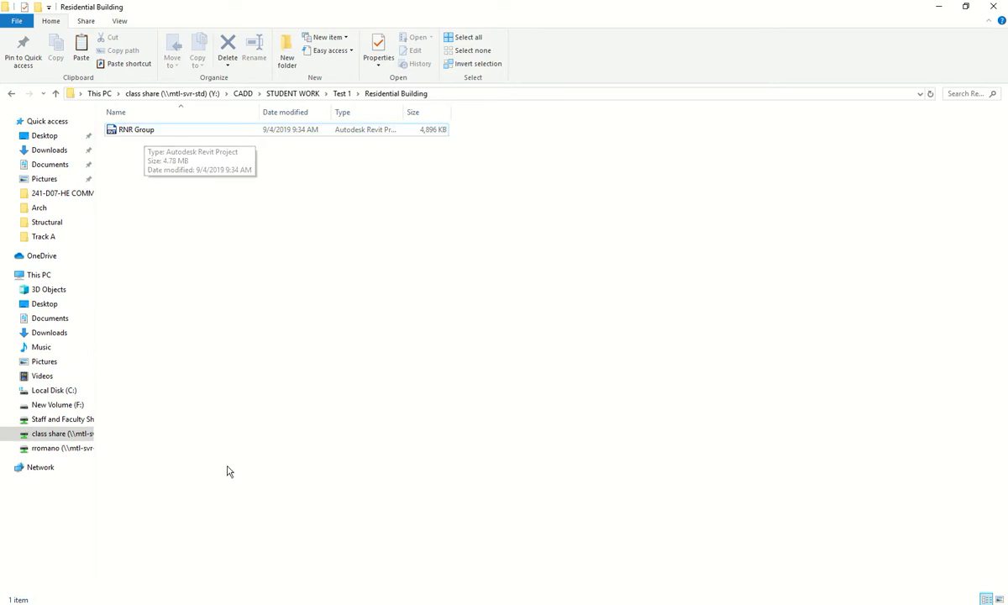
{"action": "left_click", "coordinate": [128, 134]}
{"action": "double_click", "coordinate": [129, 135]}
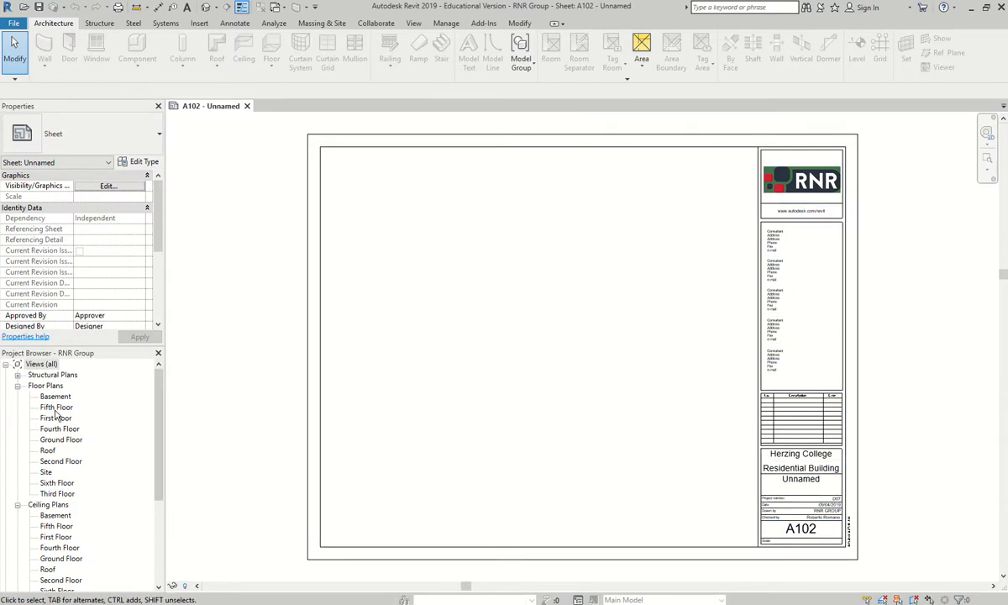
Change the unnamed sheet's number to A101 and its name to First Floor
{"action": "left_click", "coordinate": [52, 440]}
{"action": "scroll", "coordinate": [74, 534], "scroll_direction": "down", "scroll_amount": 4}
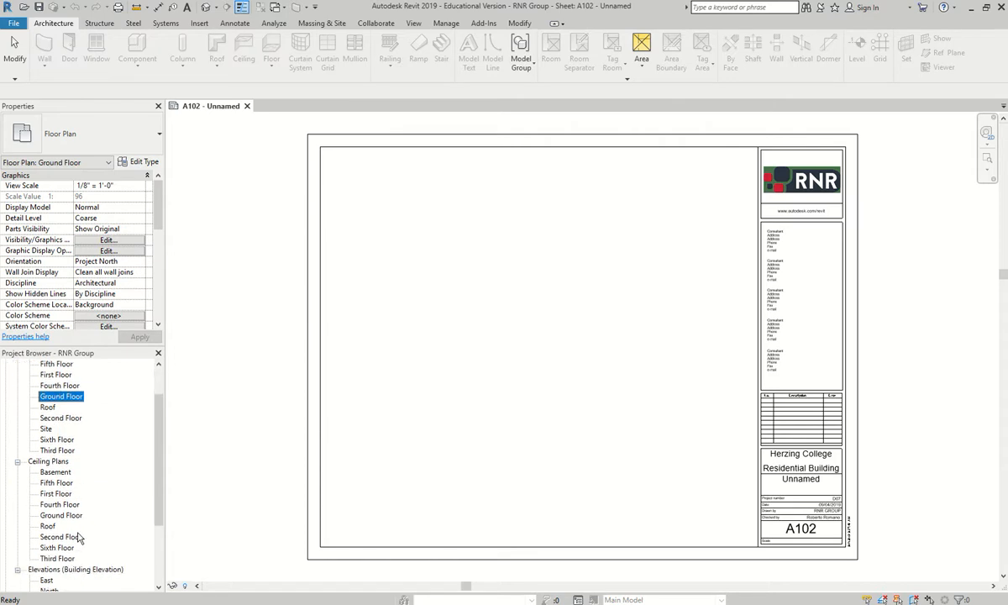
{"action": "left_click", "coordinate": [6, 547]}
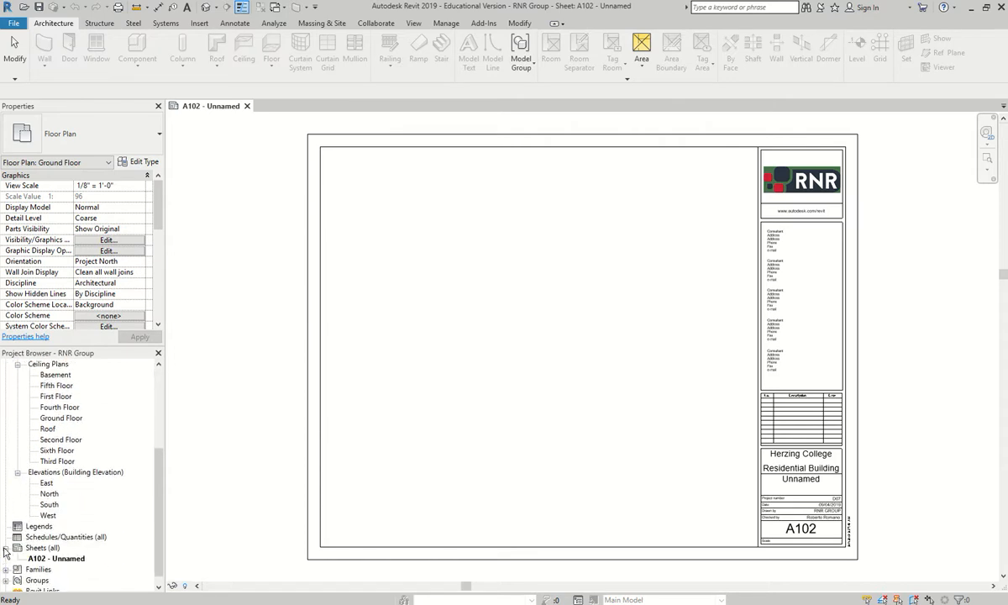
{"action": "right_click", "coordinate": [49, 558]}
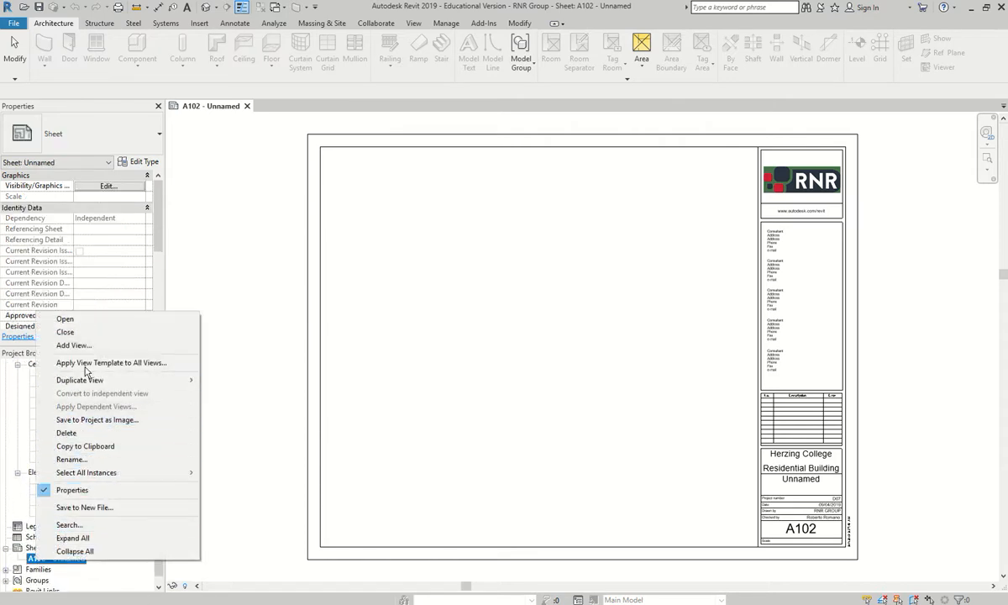
{"action": "left_click", "coordinate": [72, 458]}
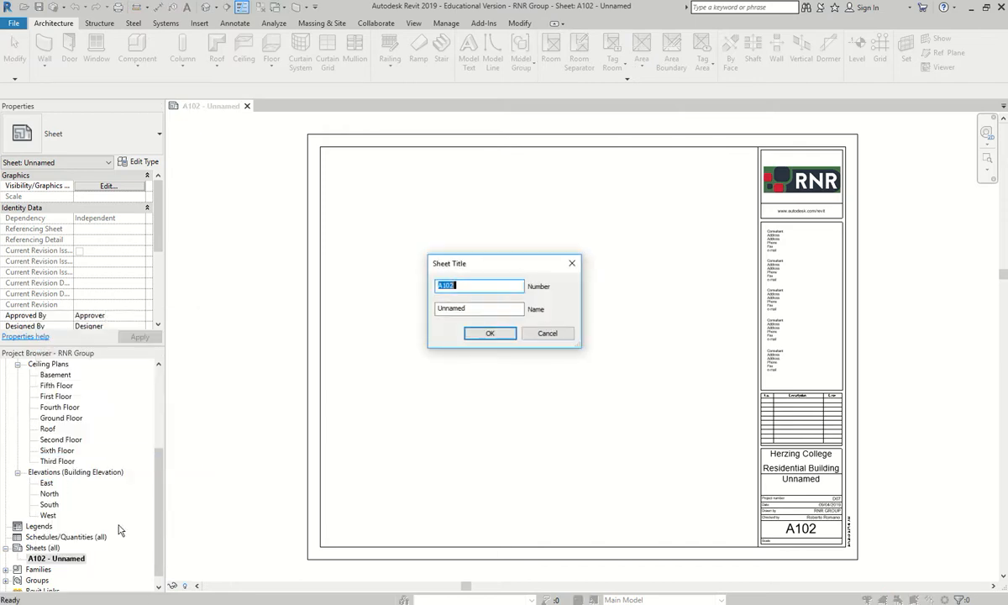
{"action": "left_click", "coordinate": [452, 286]}
{"action": "left_click_drag", "start_coordinate": [485, 309], "coordinate": [364, 313]}
{"action": "type", "text": "First Floor"}
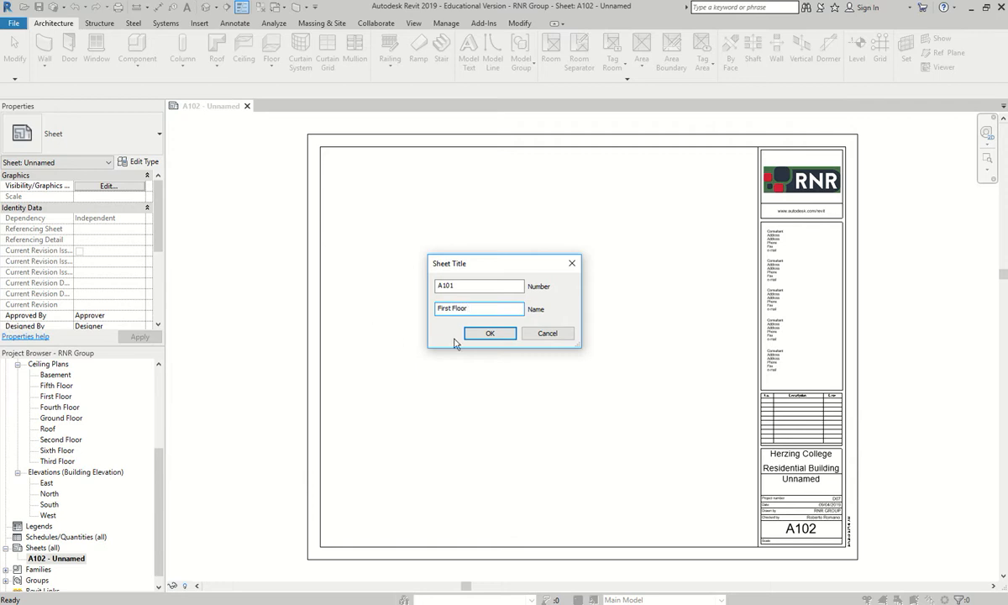
{"action": "left_click", "coordinate": [487, 335]}
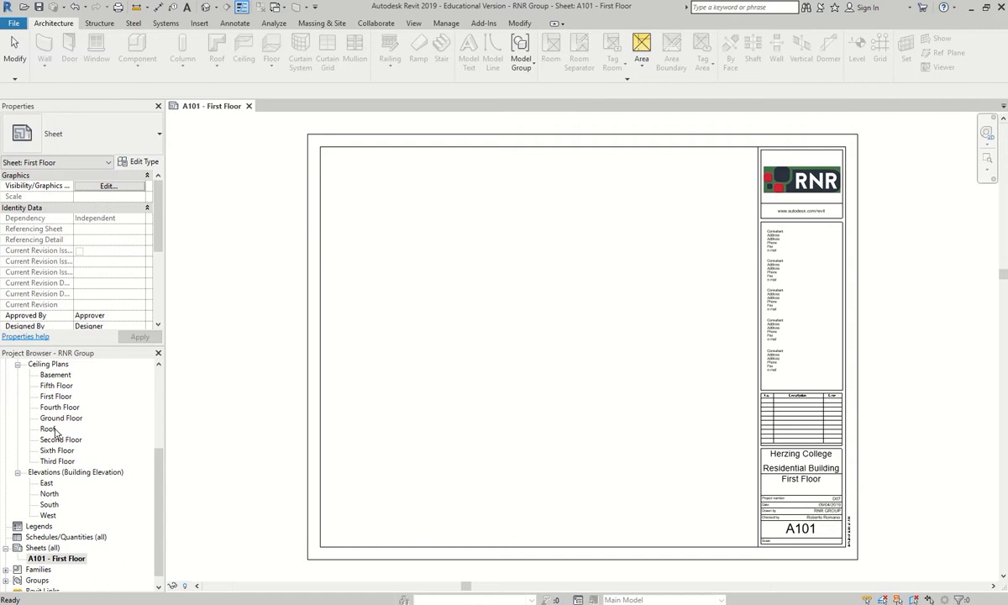
View the First Floor ceiling plan and the North elevation, and return to the First Floor ceiling plan
{"action": "double_click", "coordinate": [55, 397]}
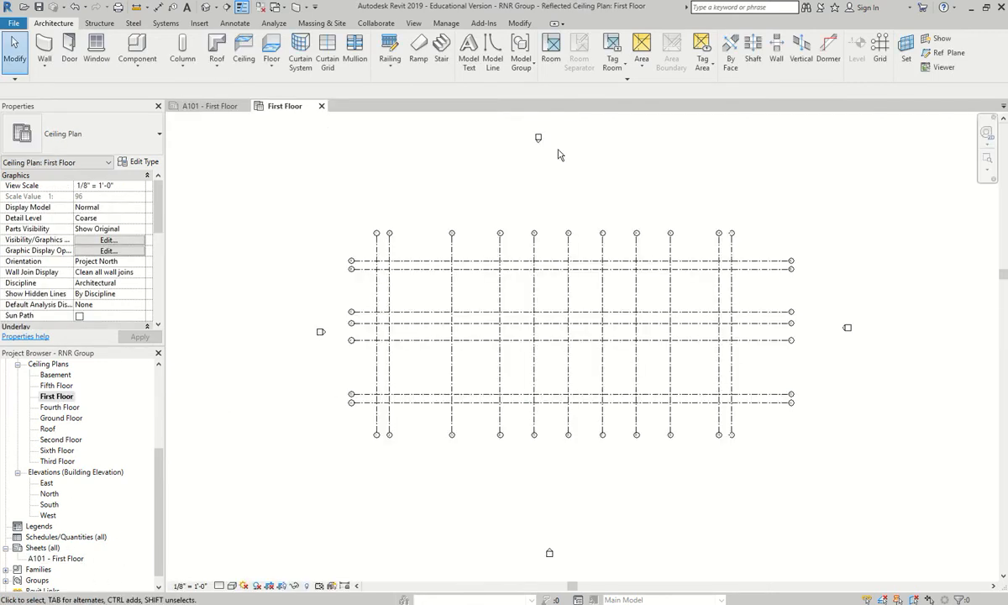
{"action": "double_click", "coordinate": [49, 493]}
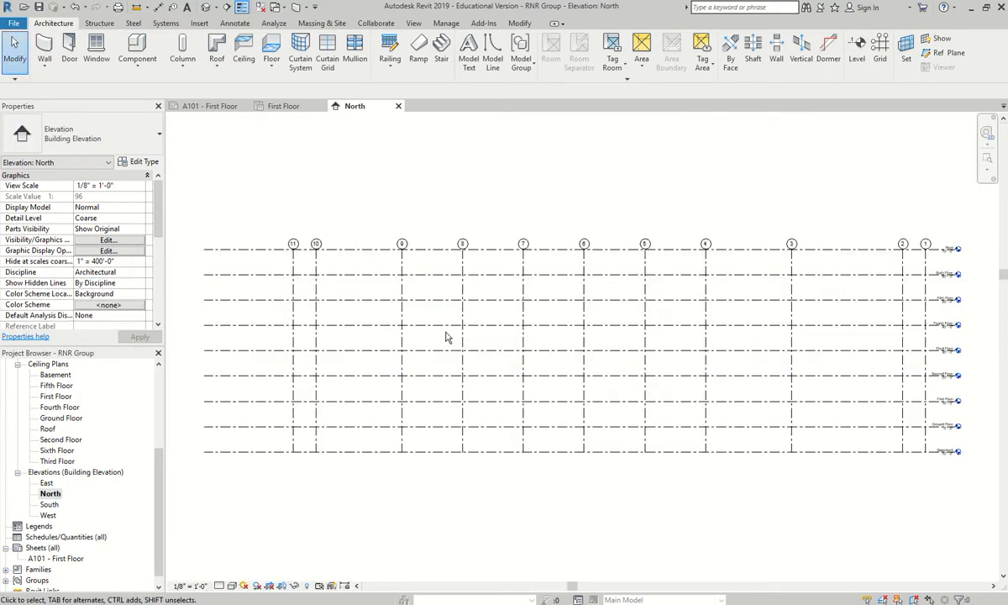
{"action": "double_click", "coordinate": [64, 398]}
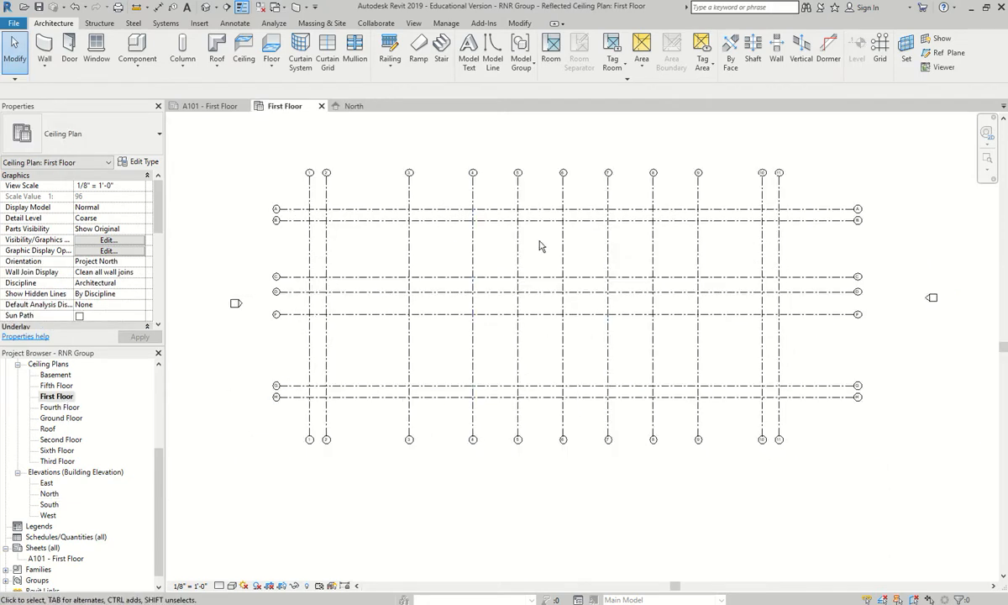
Select all grids in the First Floor ceiling plan and review their type properties
{"action": "scroll", "coordinate": [546, 277], "scroll_direction": "down", "scroll_amount": 1}
{"action": "left_click_drag", "start_coordinate": [837, 169], "coordinate": [344, 353]}
{"action": "right_click", "coordinate": [349, 289]}
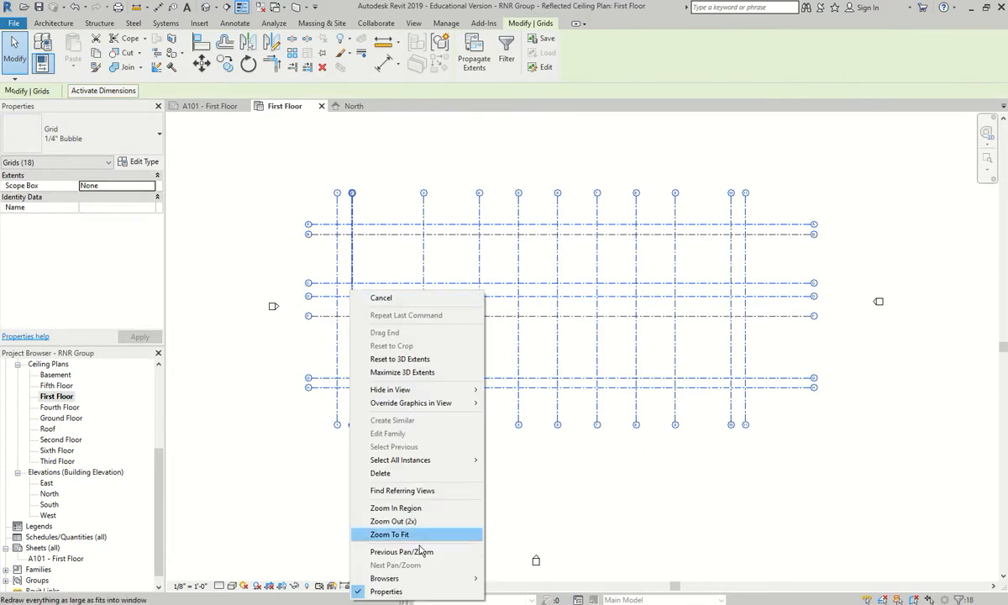
{"action": "left_click", "coordinate": [140, 165]}
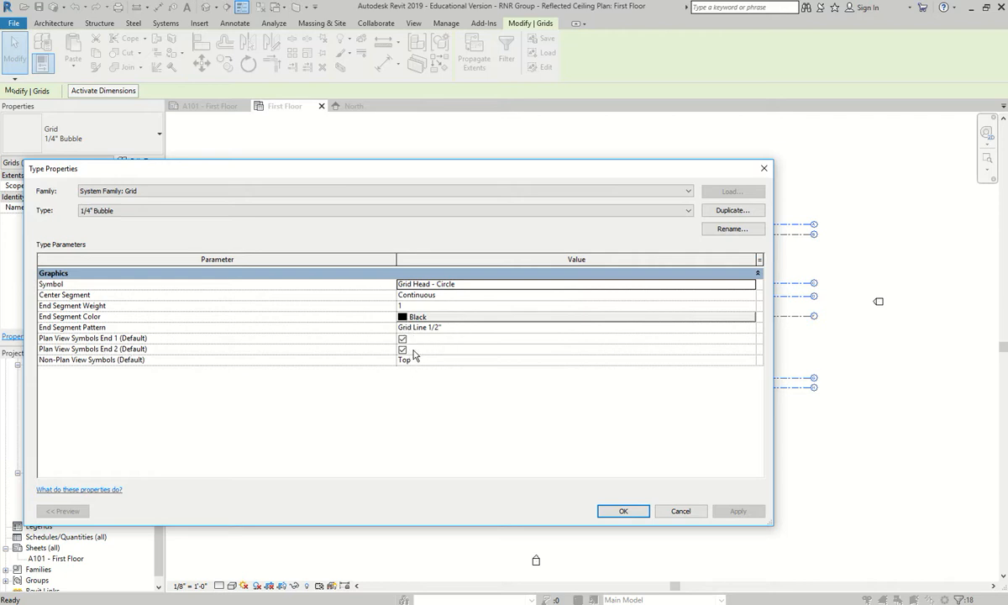
{"action": "left_click", "coordinate": [623, 511]}
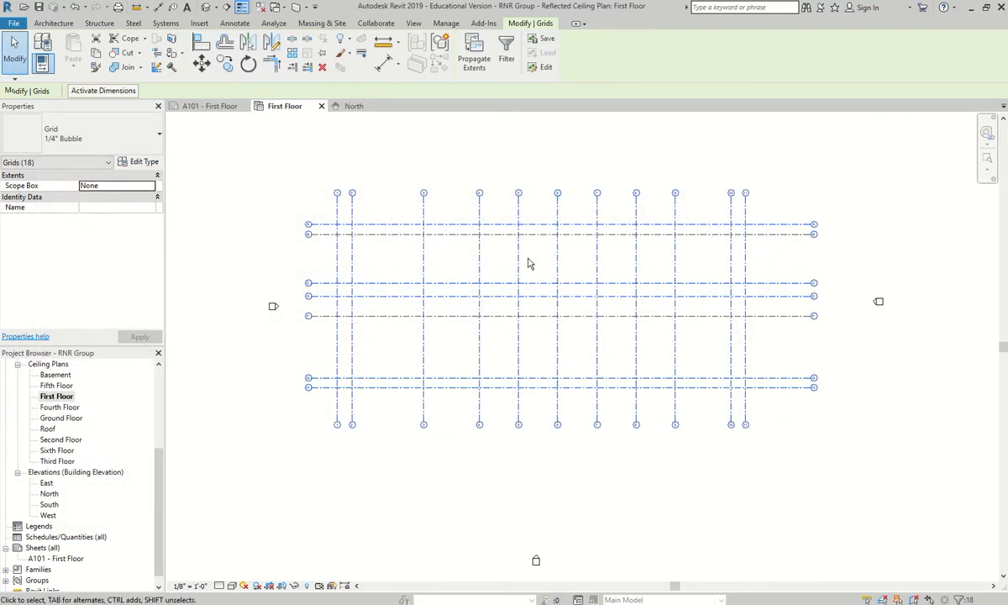
{"action": "right_click", "coordinate": [477, 249]}
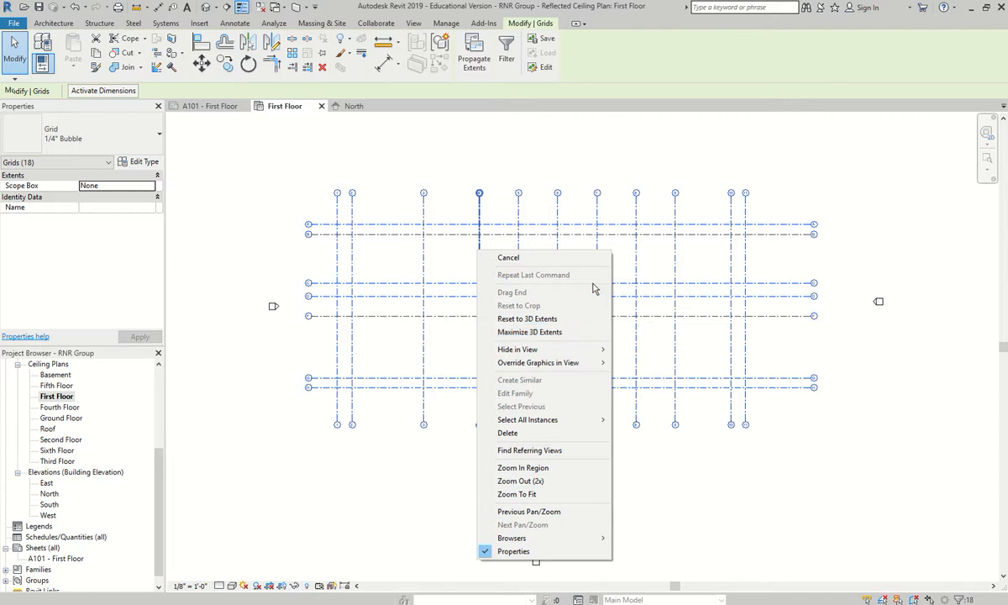
Open the Basement, Fifth Floor and Ground Floor ceiling plans to check their grids
{"action": "double_click", "coordinate": [55, 375]}
{"action": "double_click", "coordinate": [56, 386]}
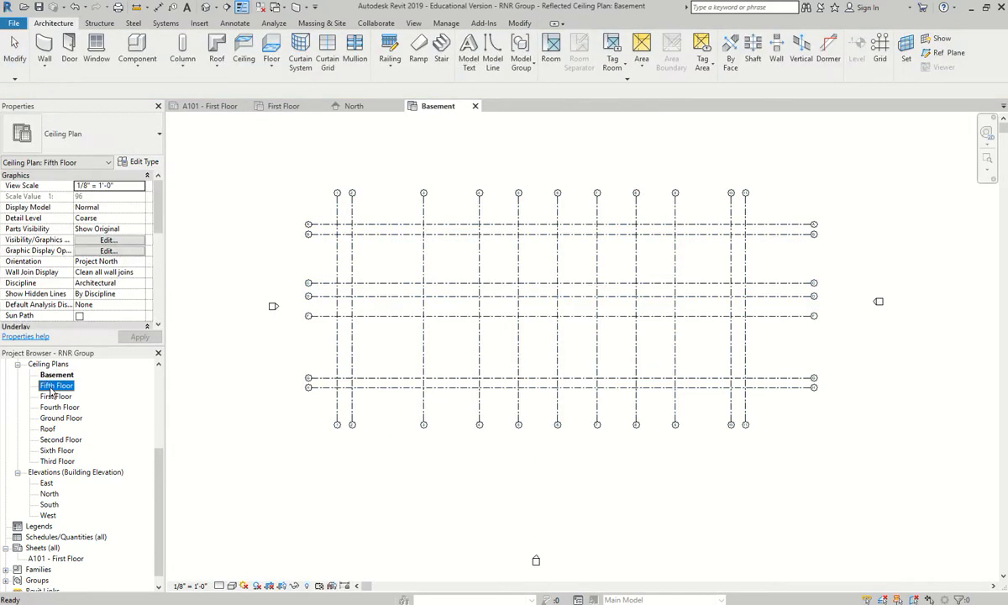
{"action": "left_click", "coordinate": [60, 418]}
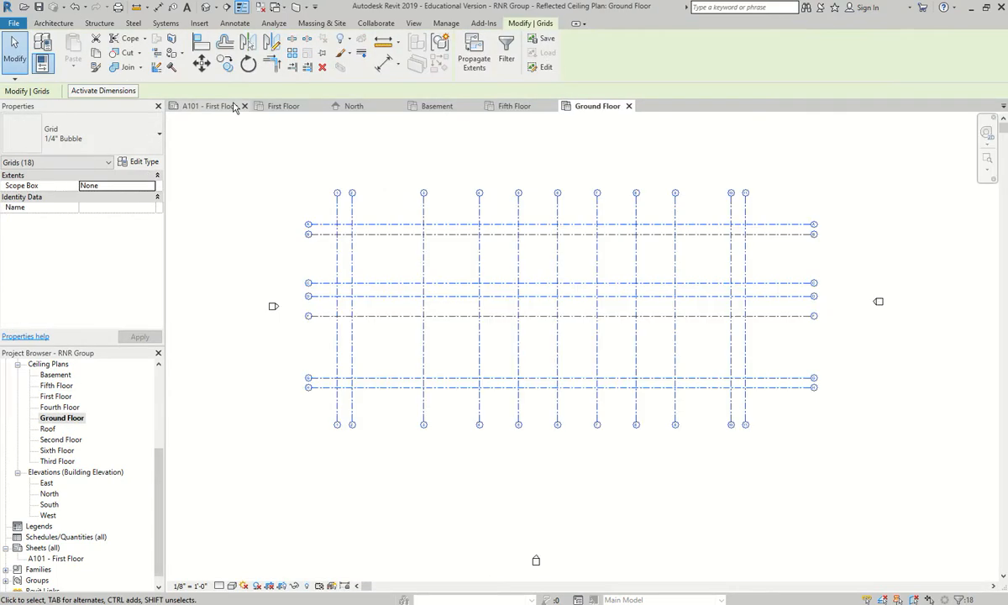
Close every open plan and elevation view, keeping only the A101 - First Floor sheet open
{"action": "left_click", "coordinate": [321, 107]}
{"action": "left_click", "coordinate": [321, 107]}
{"action": "left_click", "coordinate": [321, 107]}
{"action": "left_click", "coordinate": [321, 107]}
{"action": "left_click", "coordinate": [319, 106]}
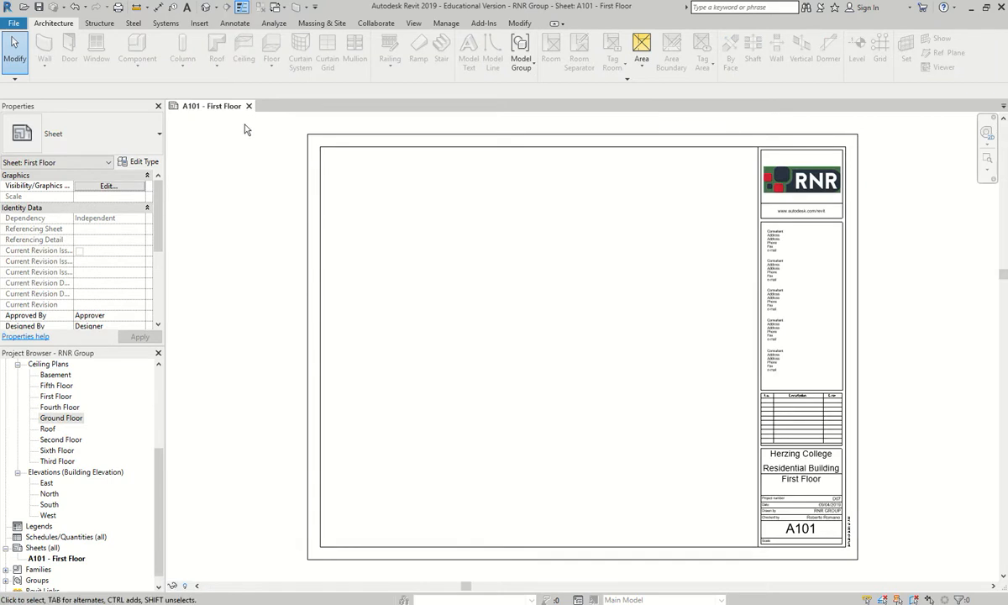
Open the program options and check the username in the general settings
{"action": "left_click", "coordinate": [14, 23]}
{"action": "left_click", "coordinate": [183, 296]}
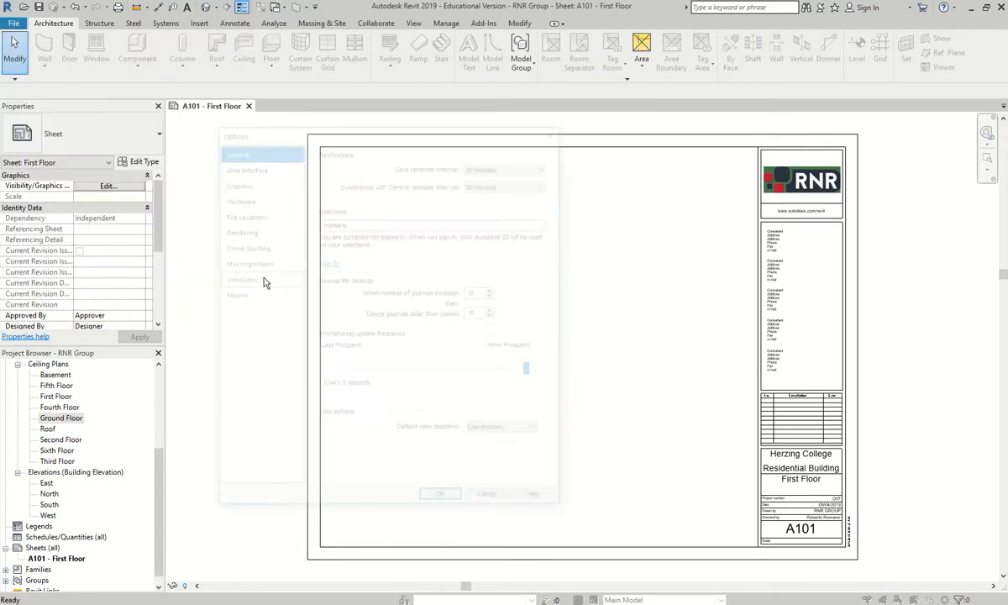
{"action": "double_click", "coordinate": [332, 222]}
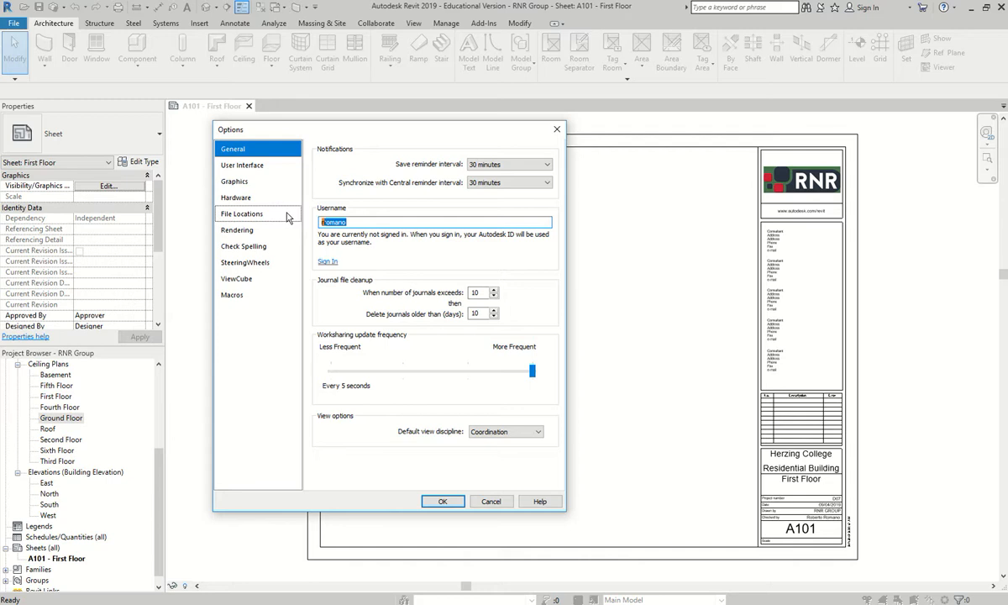
{"action": "left_click", "coordinate": [361, 220]}
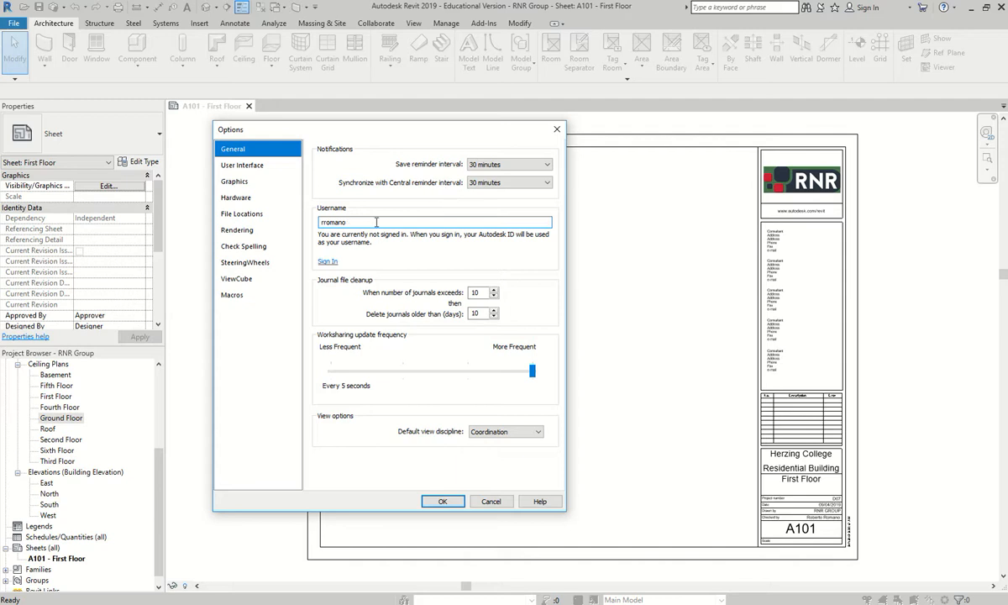
{"action": "left_click_drag", "start_coordinate": [351, 222], "coordinate": [317, 223]}
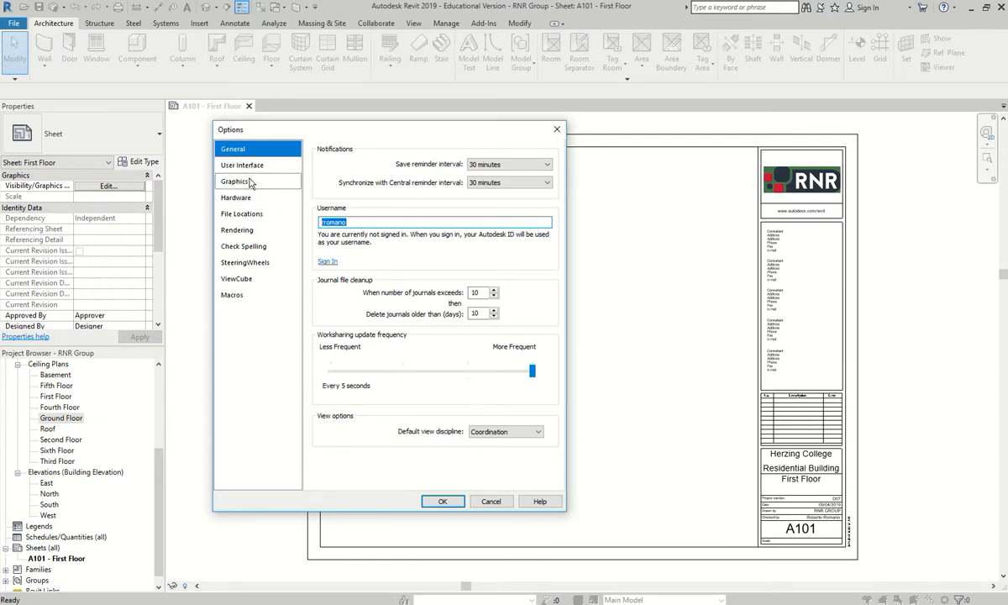
Inspect the default user files location, browse its Documents folder, and leave the options without changing anything
{"action": "left_click", "coordinate": [250, 215]}
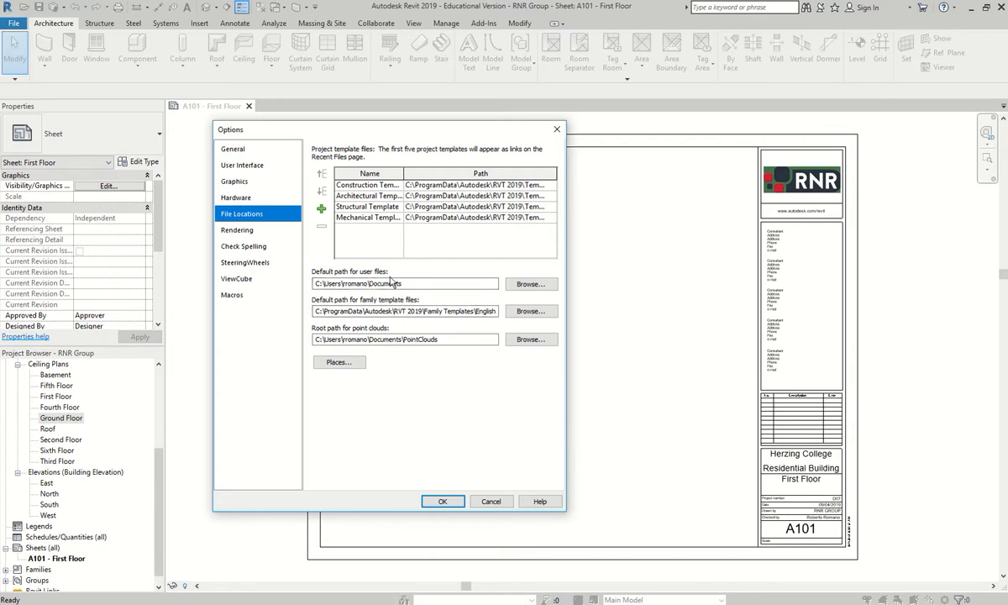
{"action": "left_click", "coordinate": [530, 284]}
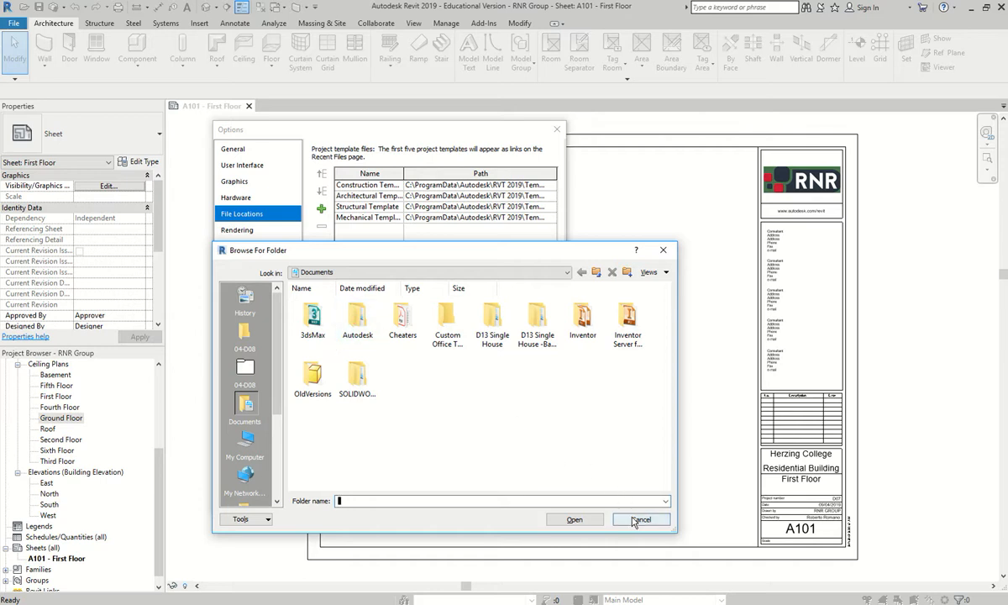
{"action": "left_click", "coordinate": [574, 519]}
{"action": "left_click", "coordinate": [504, 501]}
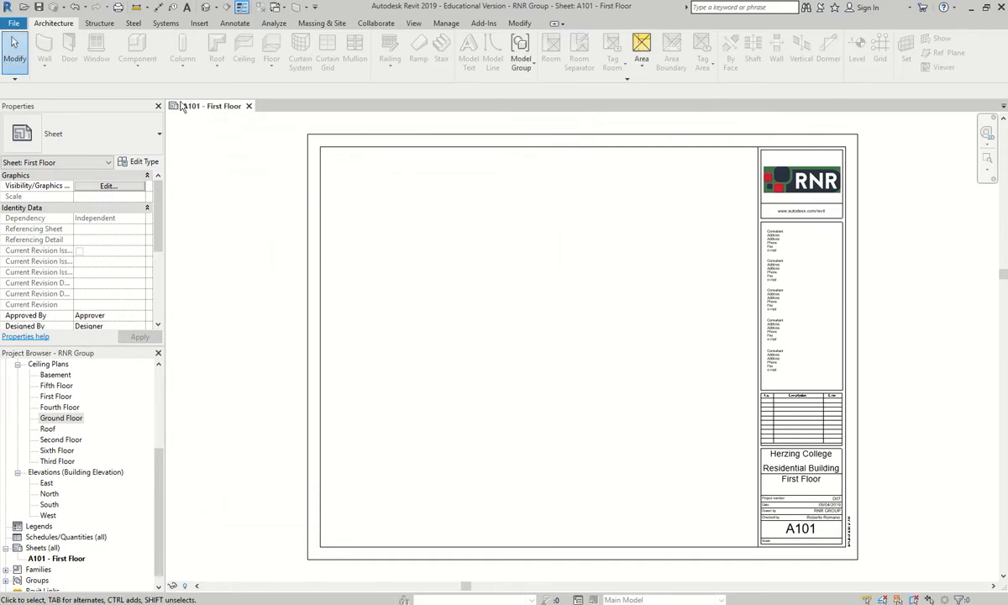
Begin saving the project under a chosen file name and set the maximum backups to 2 in the file save options
{"action": "left_click", "coordinate": [12, 24]}
{"action": "left_click", "coordinate": [42, 164]}
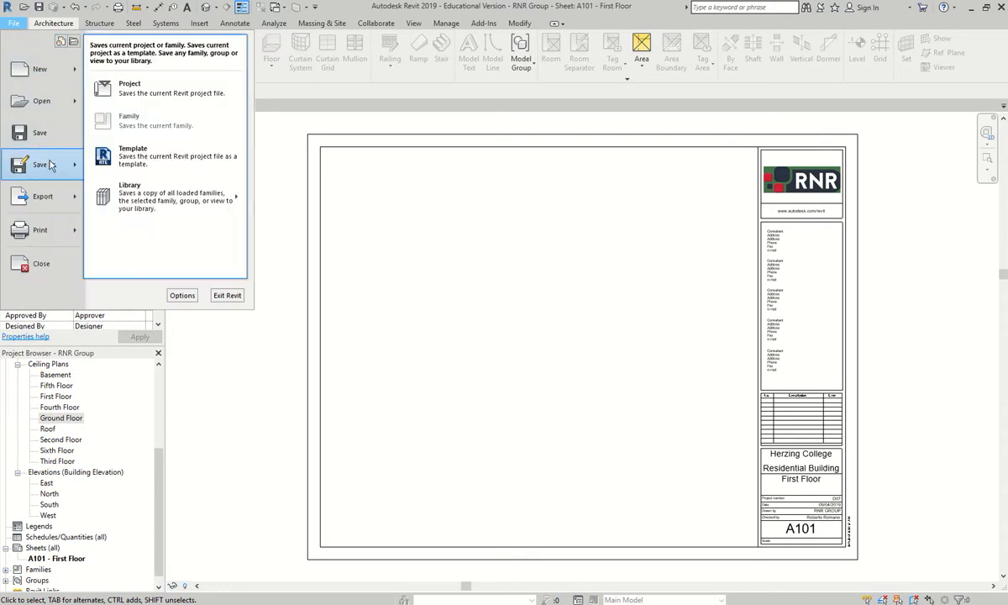
{"action": "left_click", "coordinate": [165, 87]}
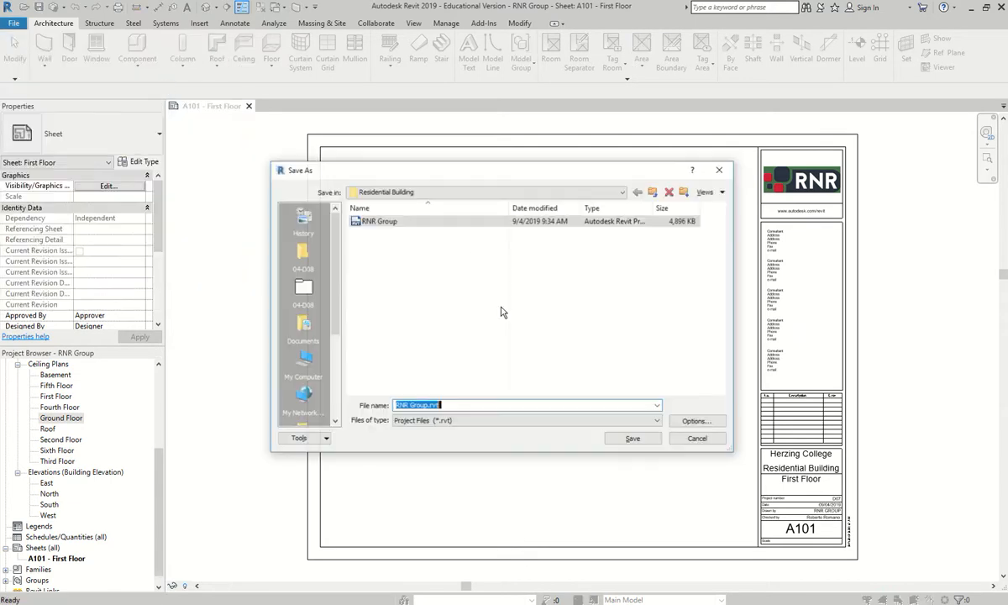
{"action": "left_click", "coordinate": [692, 421]}
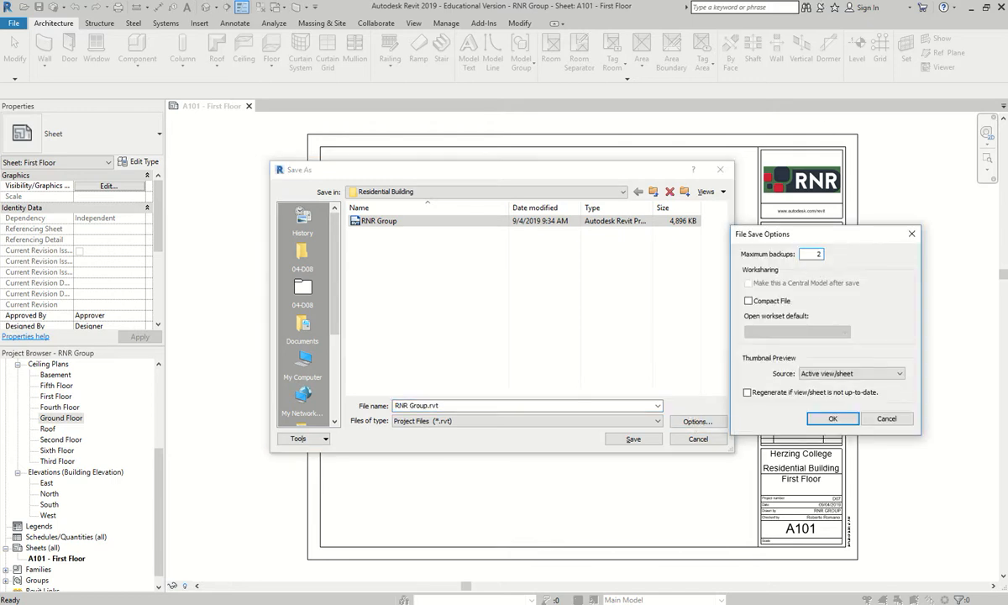
{"action": "type", "text": "2"}
{"action": "left_click", "coordinate": [831, 418]}
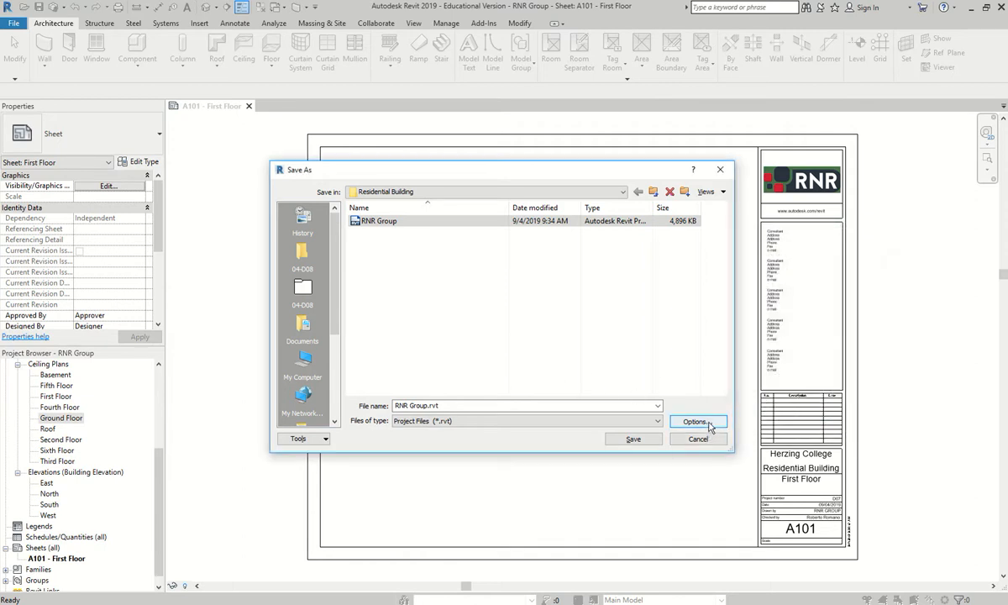
Set the thumbnail preview to regenerate from the active view/sheet and save the project as RNR Group.rvt in the Residential Building folder
{"action": "left_click", "coordinate": [697, 421]}
{"action": "left_click", "coordinate": [746, 392]}
{"action": "left_click", "coordinate": [827, 373]}
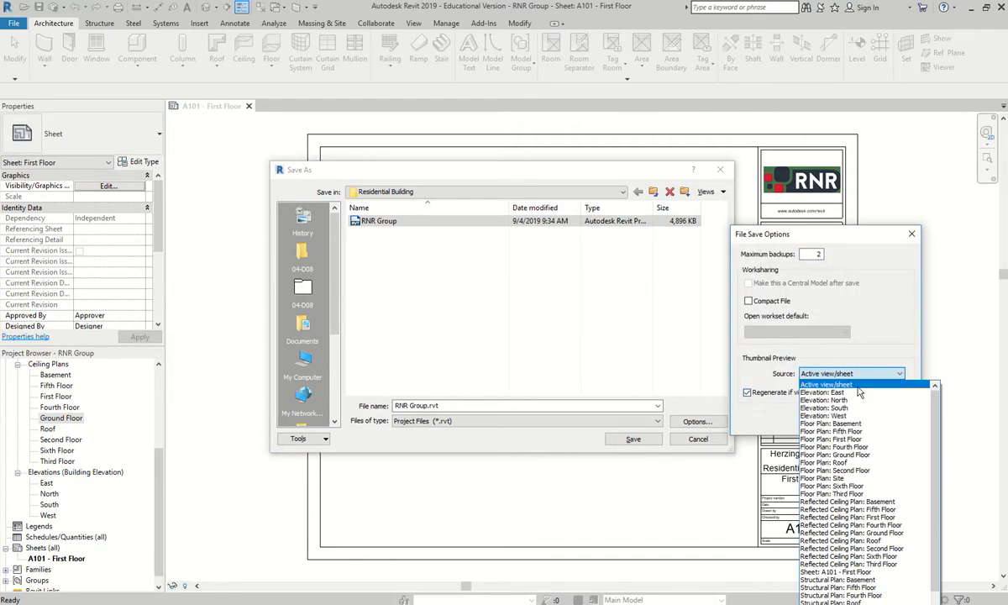
{"action": "left_click", "coordinate": [807, 384]}
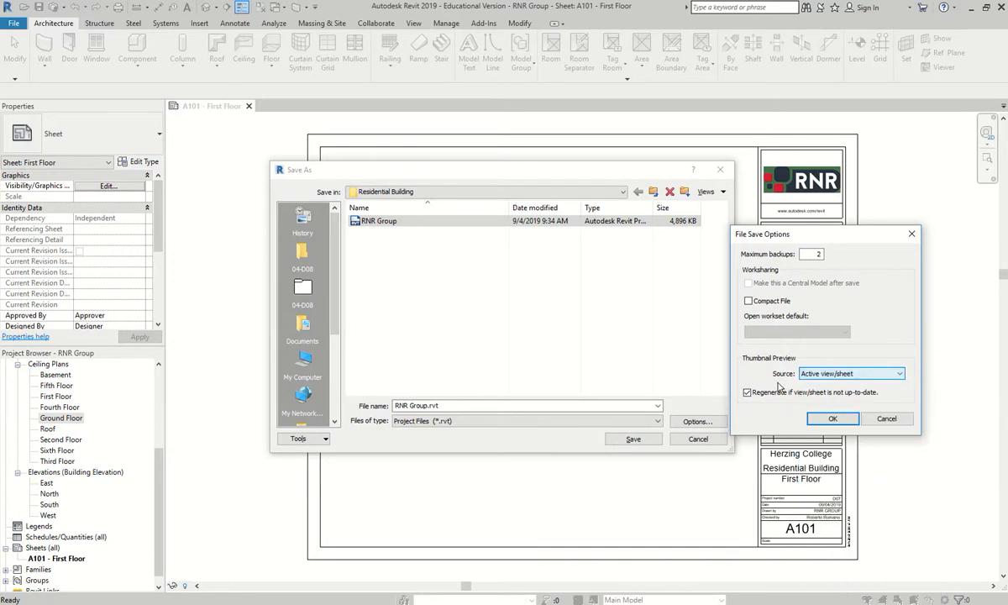
{"action": "left_click", "coordinate": [831, 418]}
{"action": "left_click", "coordinate": [635, 439]}
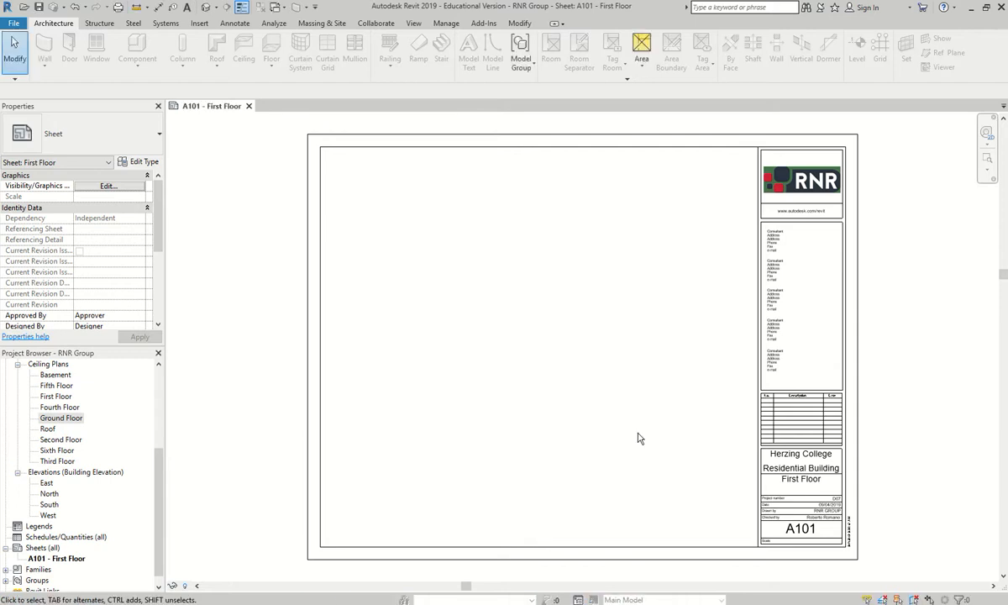
Enable collaboration on the project within your network
{"action": "left_click", "coordinate": [391, 25]}
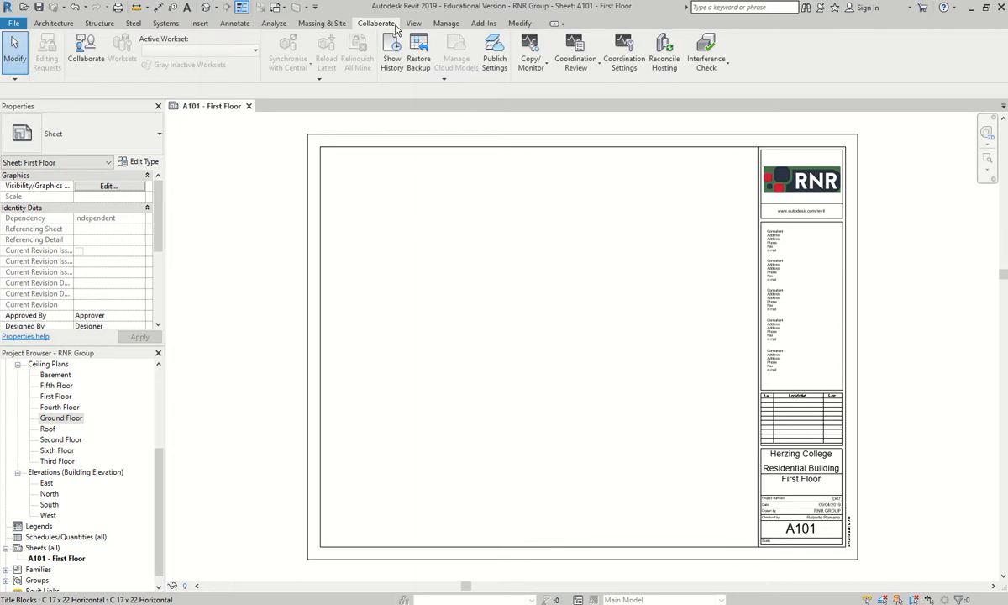
{"action": "left_click", "coordinate": [84, 61]}
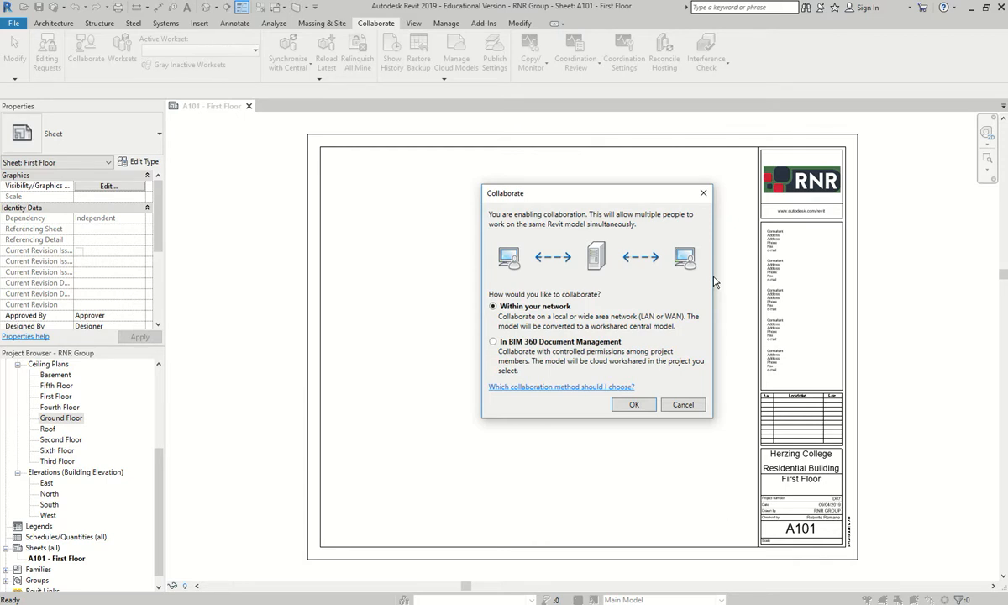
{"action": "left_click", "coordinate": [634, 404]}
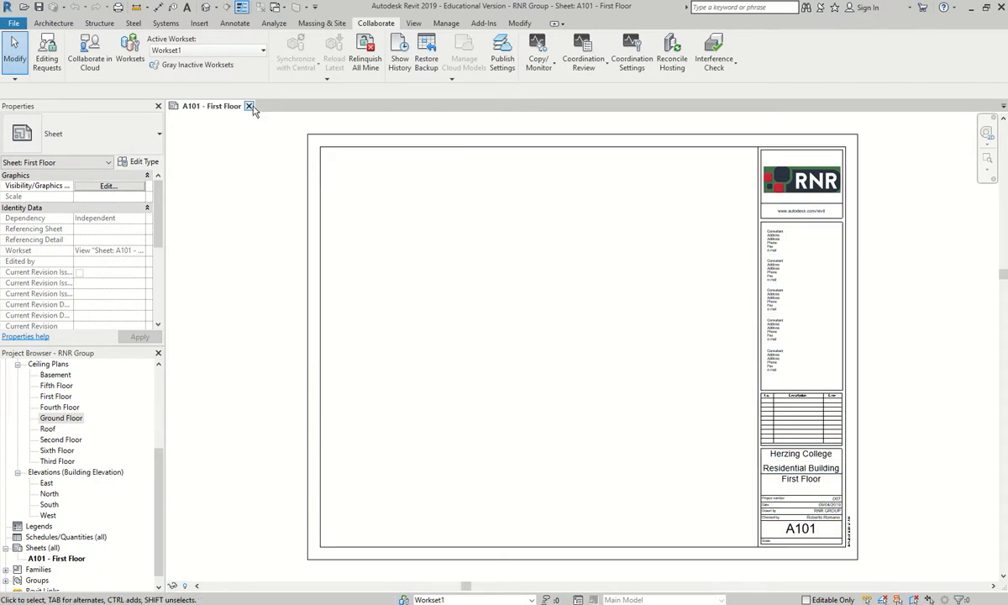
Close the project, saving its changes and making it the central model
{"action": "left_click", "coordinate": [249, 106]}
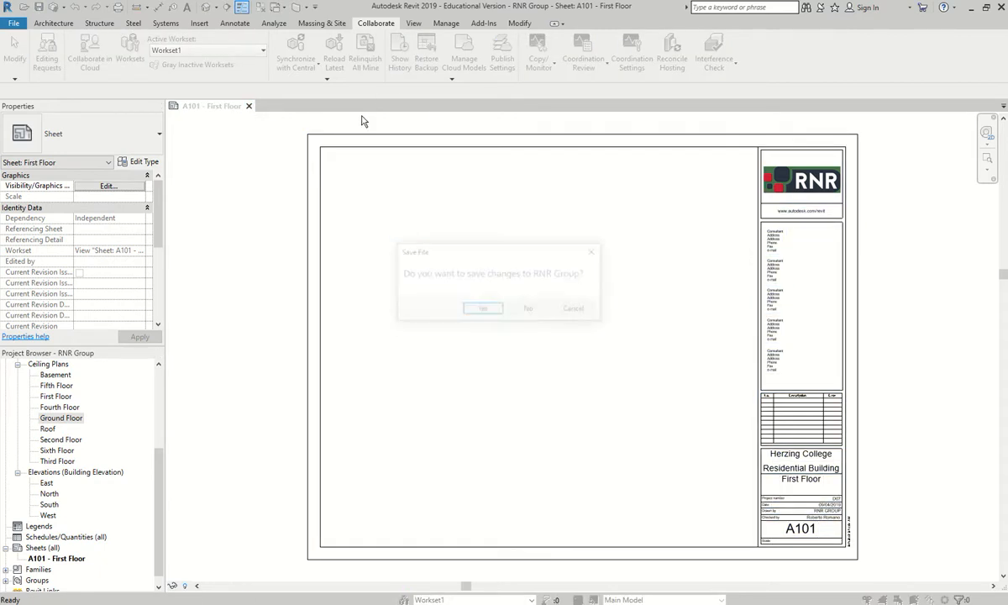
{"action": "left_click", "coordinate": [477, 312]}
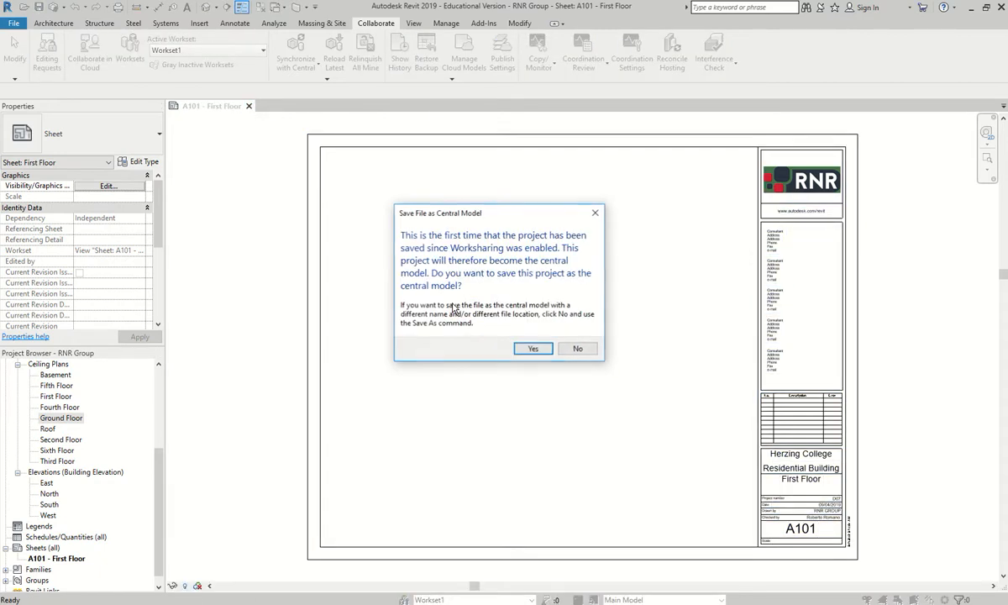
{"action": "left_click", "coordinate": [532, 351]}
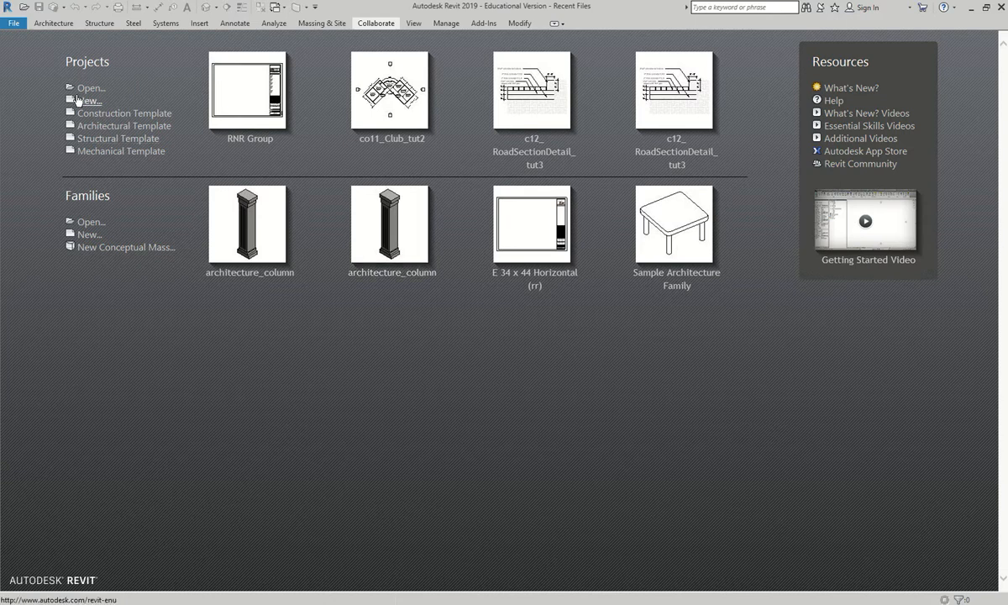
Open RNR Group from the Residential Building folder as a new local copy and display its First Floor floor plan
{"action": "left_click", "coordinate": [101, 112]}
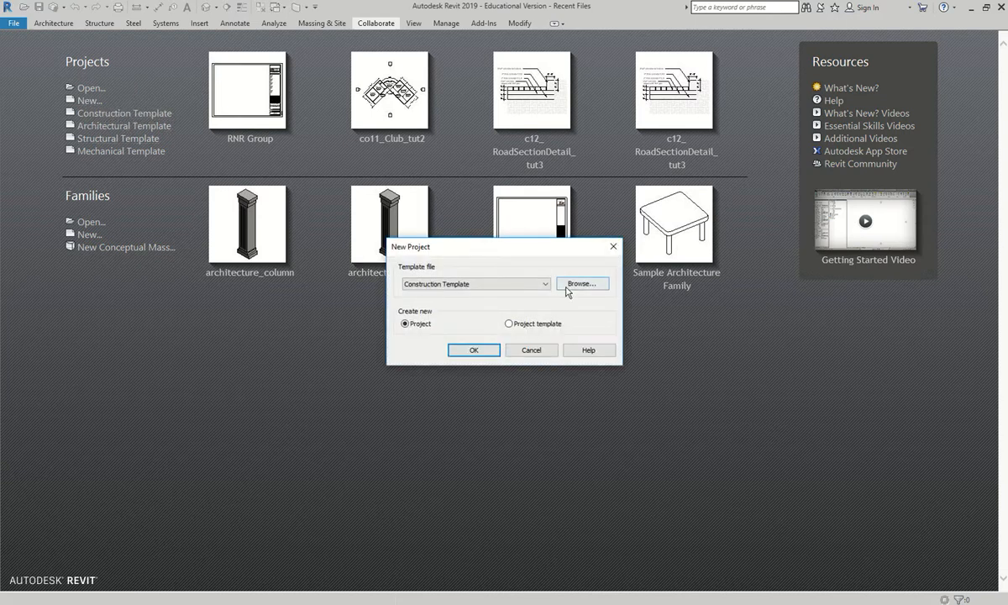
{"action": "left_click", "coordinate": [612, 247]}
{"action": "left_click", "coordinate": [93, 89]}
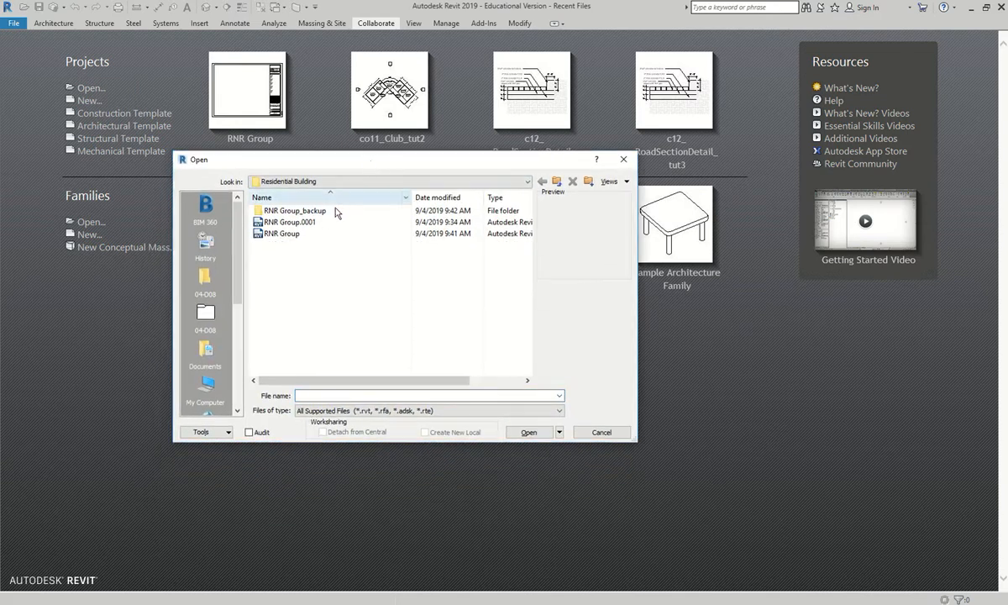
{"action": "left_click", "coordinate": [271, 237]}
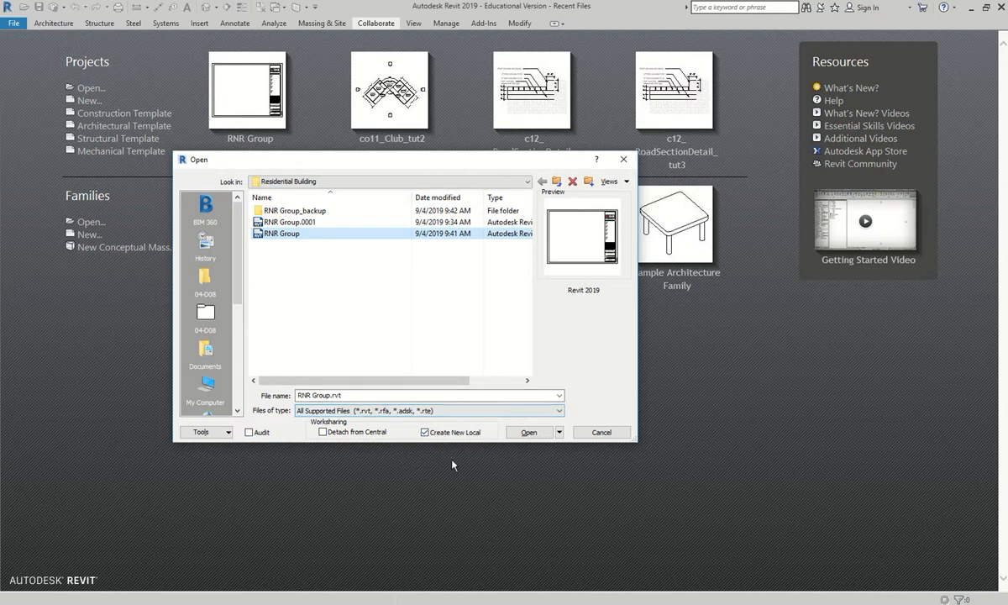
{"action": "left_click", "coordinate": [525, 433]}
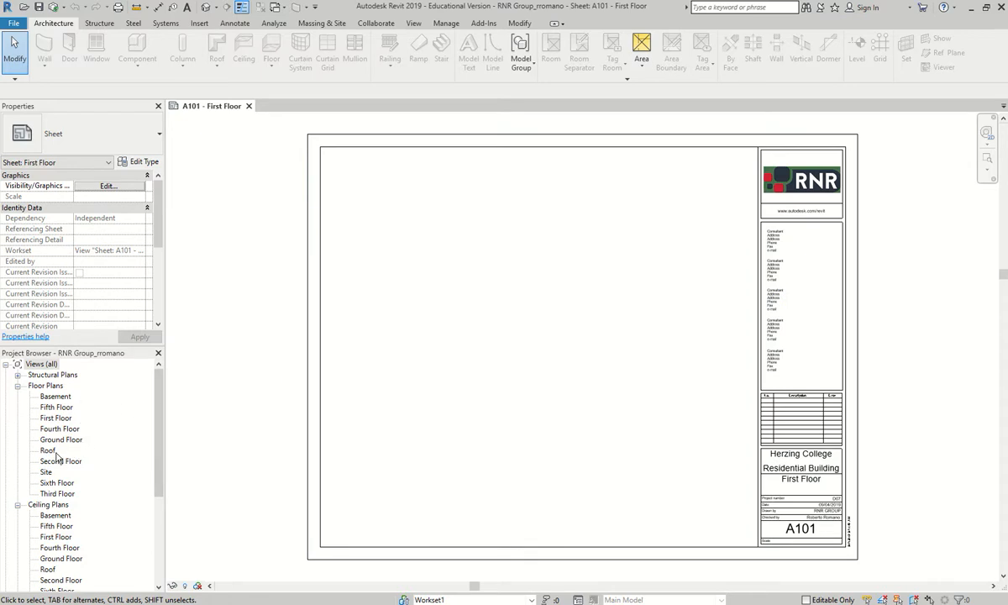
{"action": "double_click", "coordinate": [56, 418]}
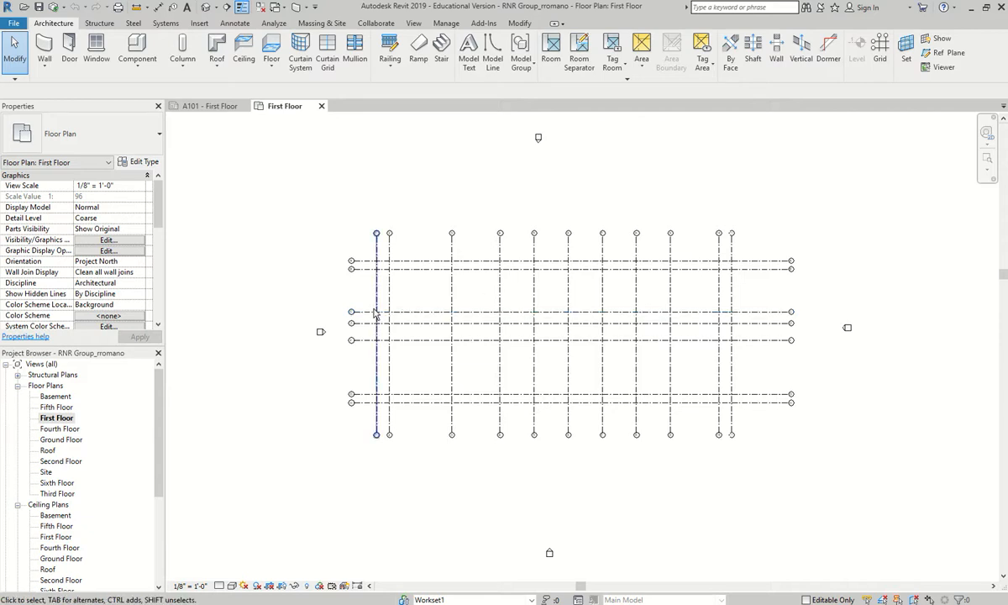
Synchronize with central, compacting the central model and relinquishing user-created worksets, and close the local project
{"action": "left_click", "coordinate": [55, 10]}
{"action": "left_click_drag", "start_coordinate": [500, 246], "coordinate": [576, 245]}
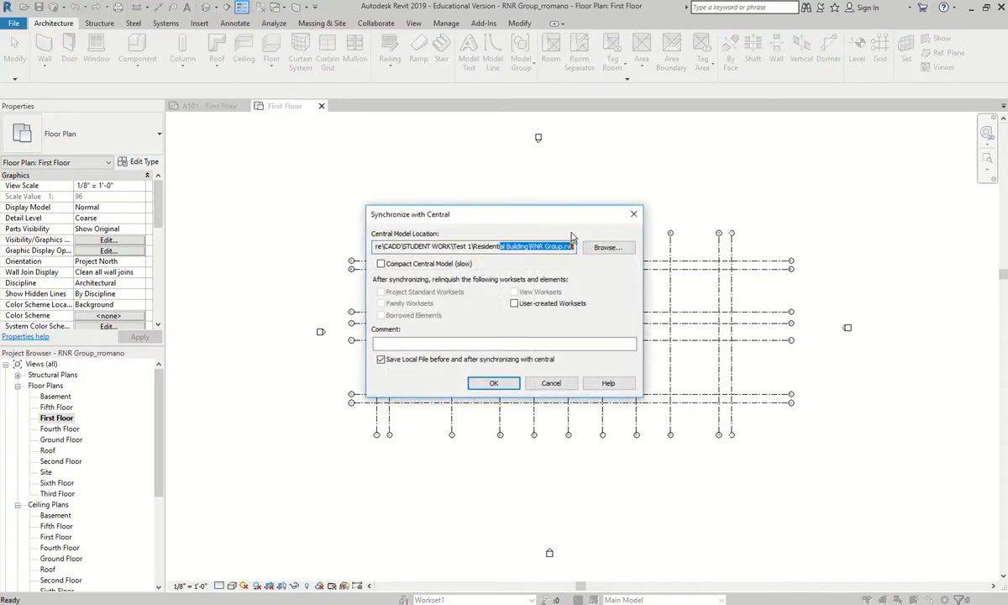
{"action": "left_click", "coordinate": [418, 265]}
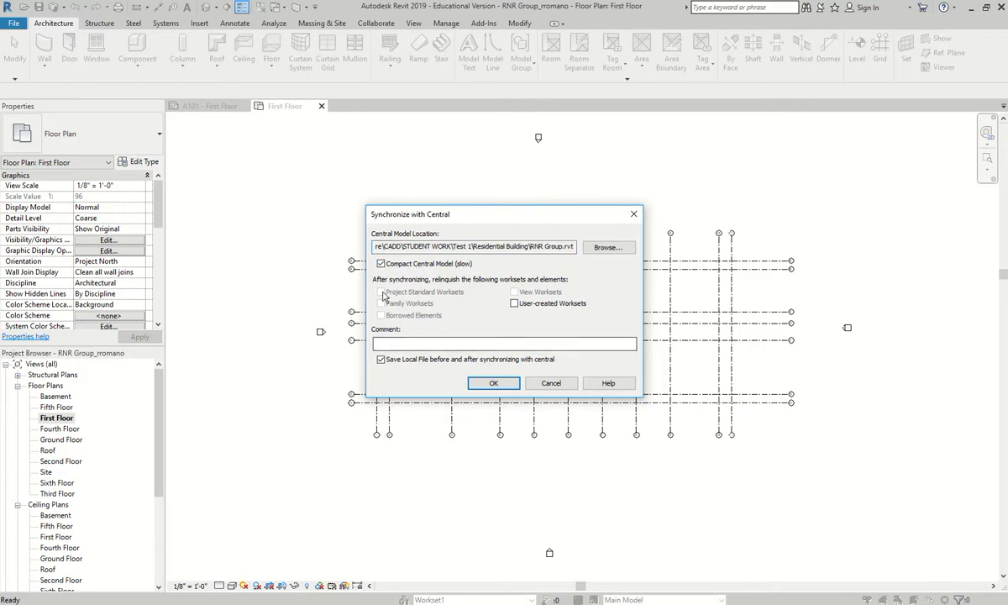
{"action": "left_click", "coordinate": [515, 303]}
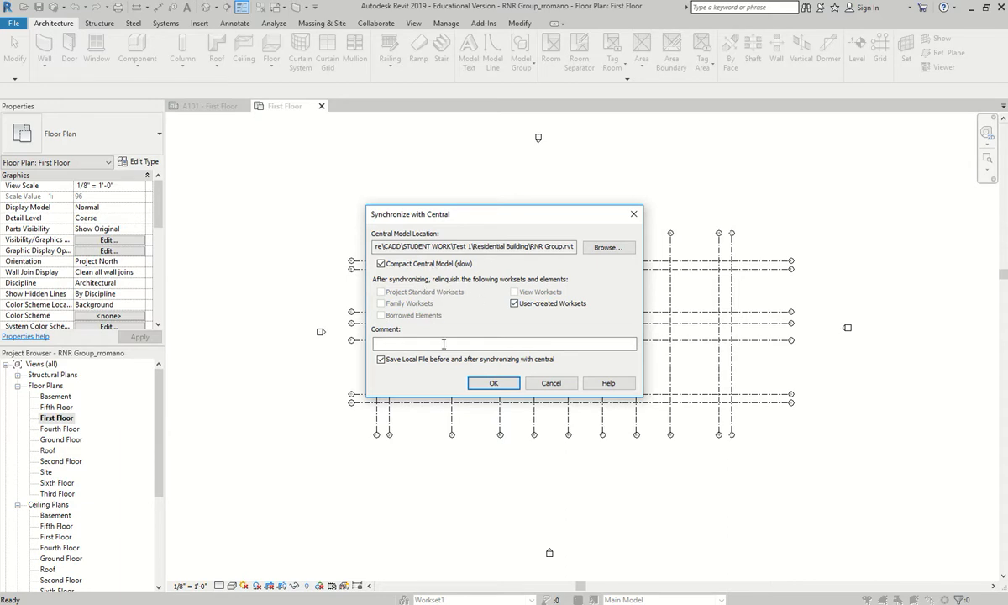
{"action": "left_click", "coordinate": [487, 385]}
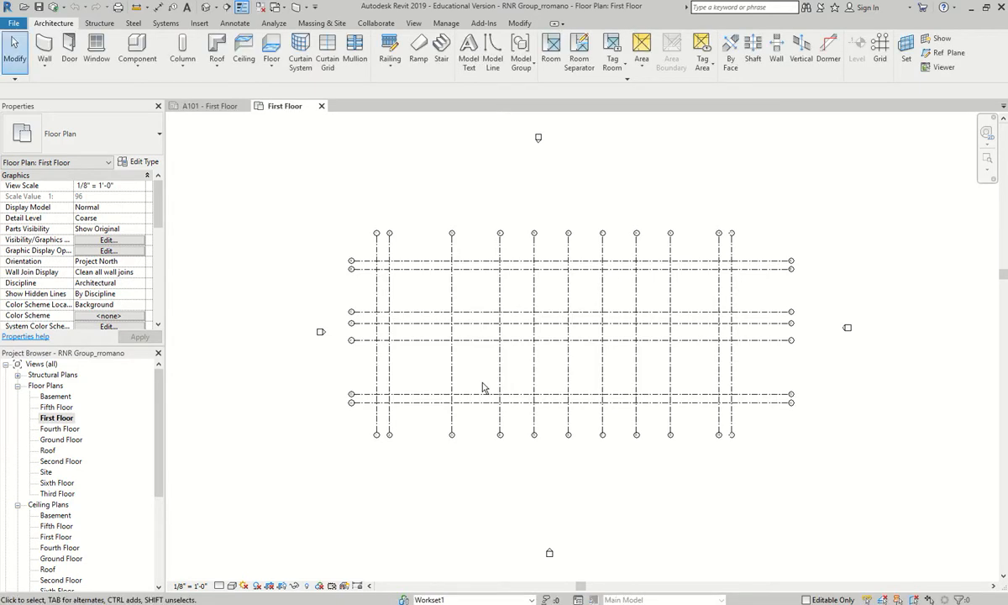
{"action": "left_click", "coordinate": [321, 105]}
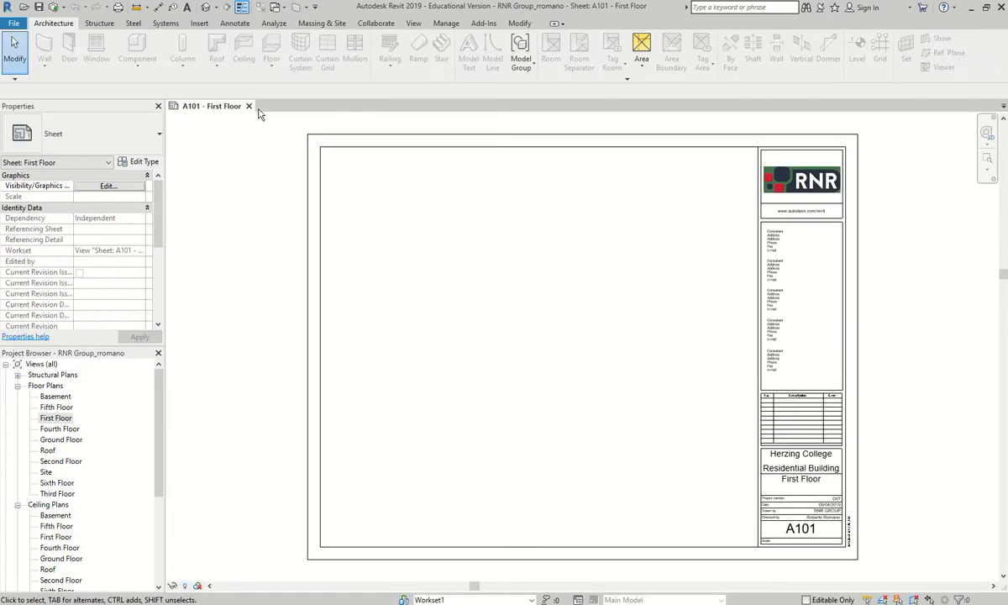
{"action": "left_click", "coordinate": [249, 106]}
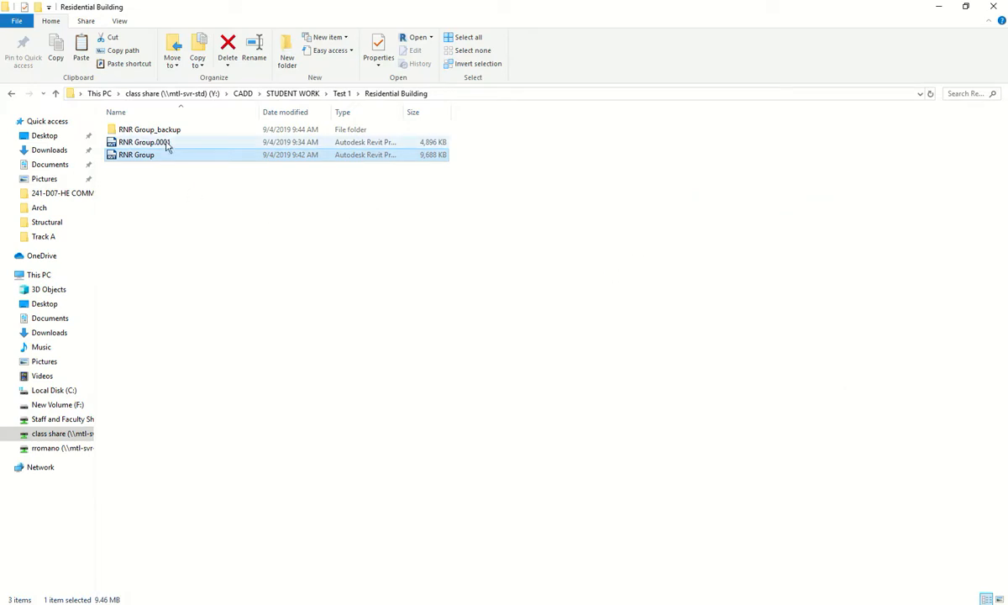
Review the contents of the Test 1 folder and its Residential Building subfolder on the class share
{"action": "left_click", "coordinate": [12, 96]}
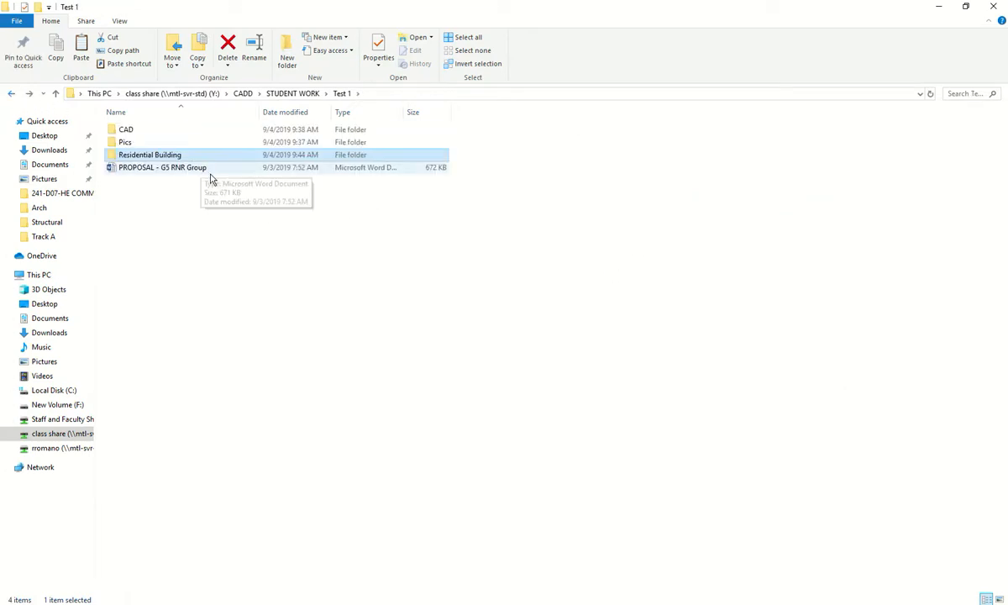
{"action": "double_click", "coordinate": [172, 153]}
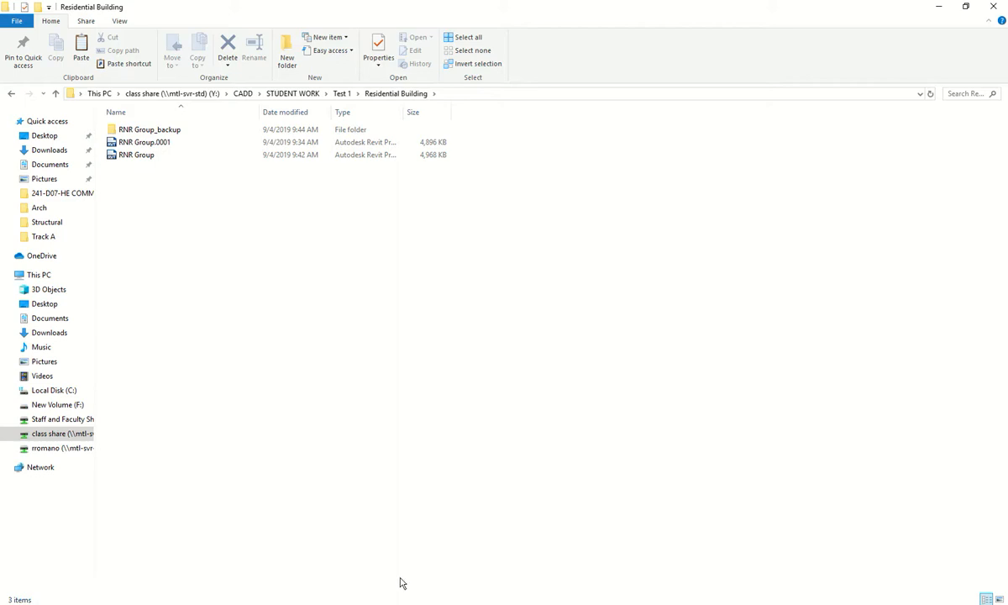
Switch to Revit and check the default path for user files in the File Locations options
{"action": "left_click", "coordinate": [312, 602]}
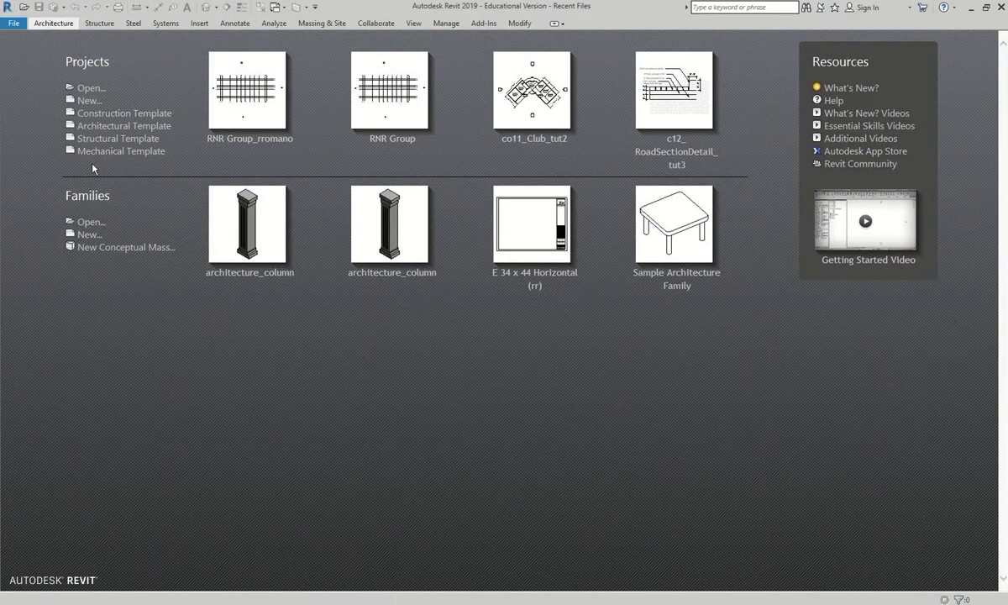
{"action": "left_click", "coordinate": [13, 23]}
{"action": "scroll", "coordinate": [159, 256], "scroll_direction": "down", "scroll_amount": 1}
{"action": "left_click", "coordinate": [179, 295]}
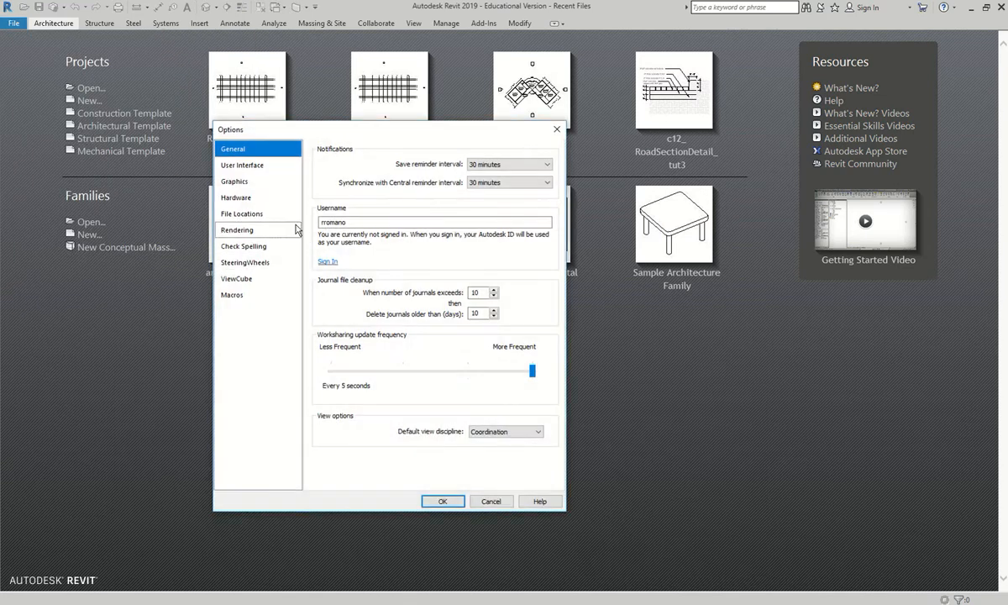
{"action": "left_click", "coordinate": [248, 216]}
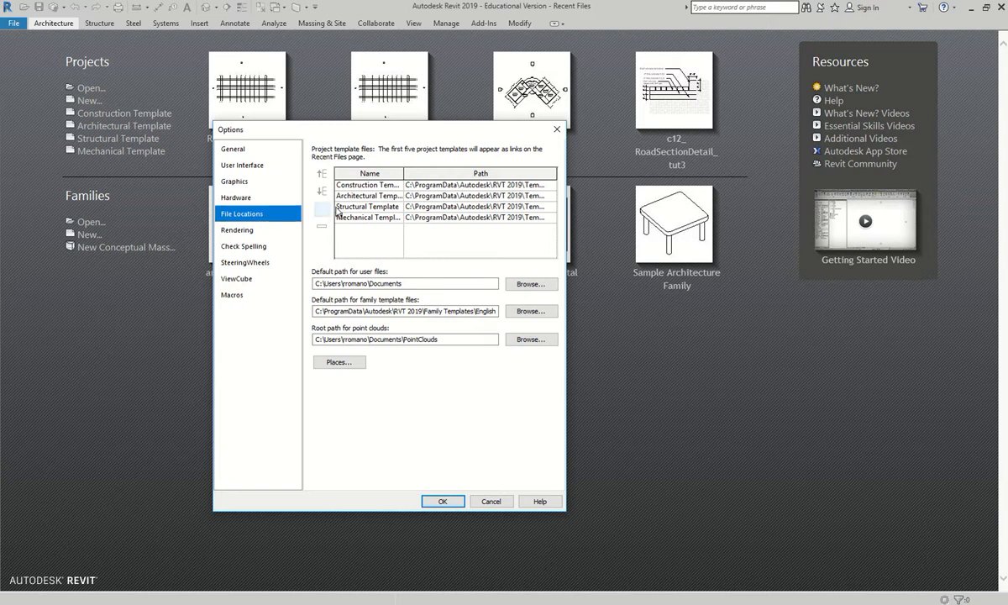
{"action": "left_click_drag", "start_coordinate": [426, 280], "coordinate": [398, 282]}
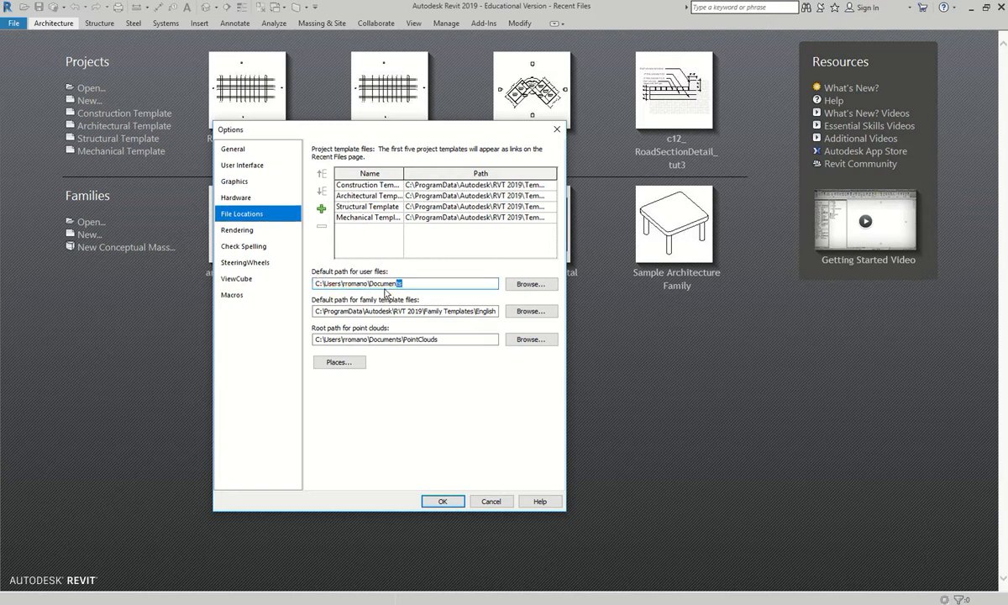
Inspect the local project files in the Documents folder in File Explorer, and return to Revit and dismiss the options without changes
{"action": "key", "text": "super+e"}
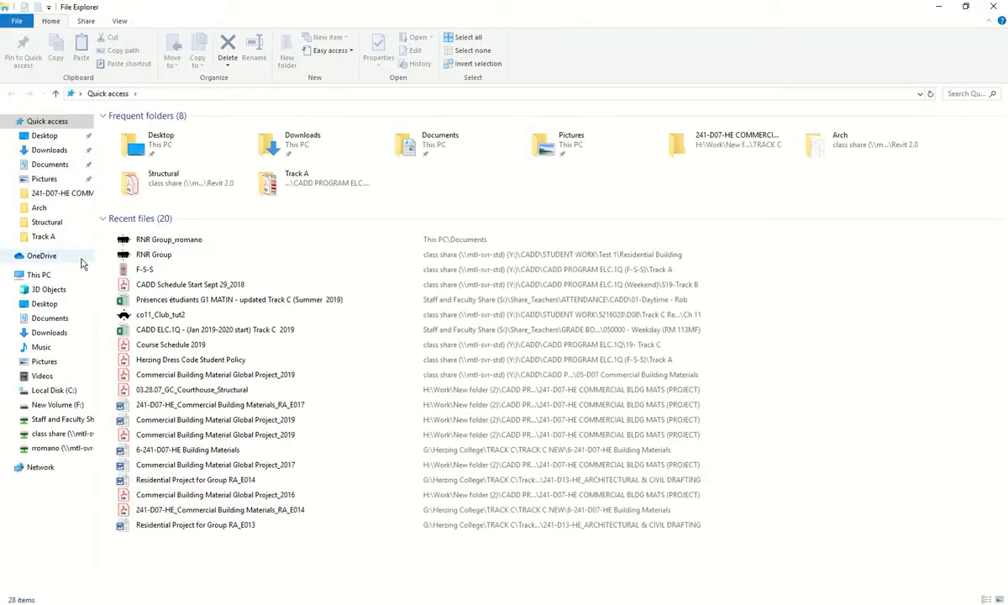
{"action": "left_click", "coordinate": [83, 164]}
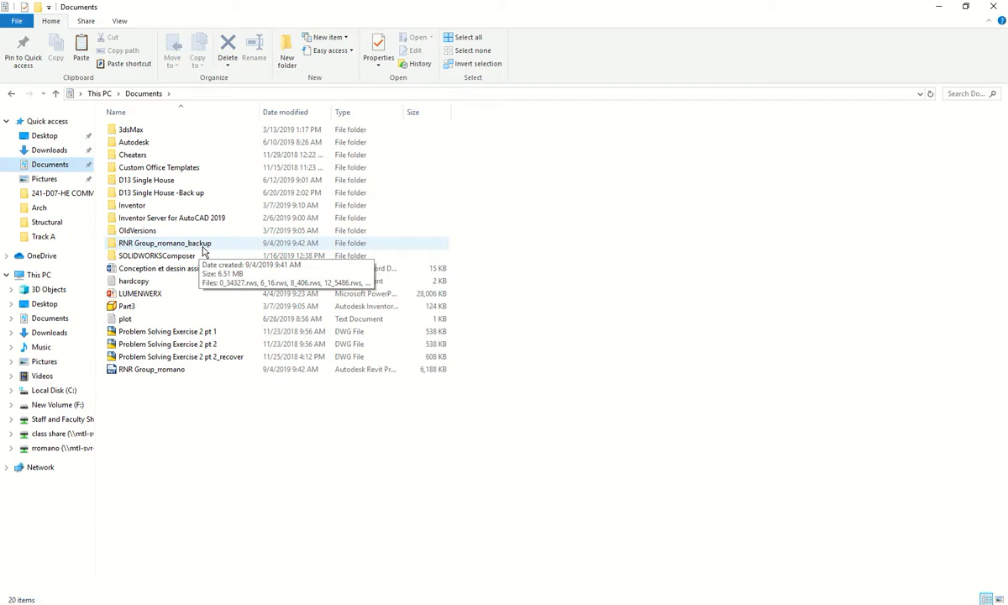
{"action": "left_click_drag", "start_coordinate": [520, 7], "coordinate": [316, 414]}
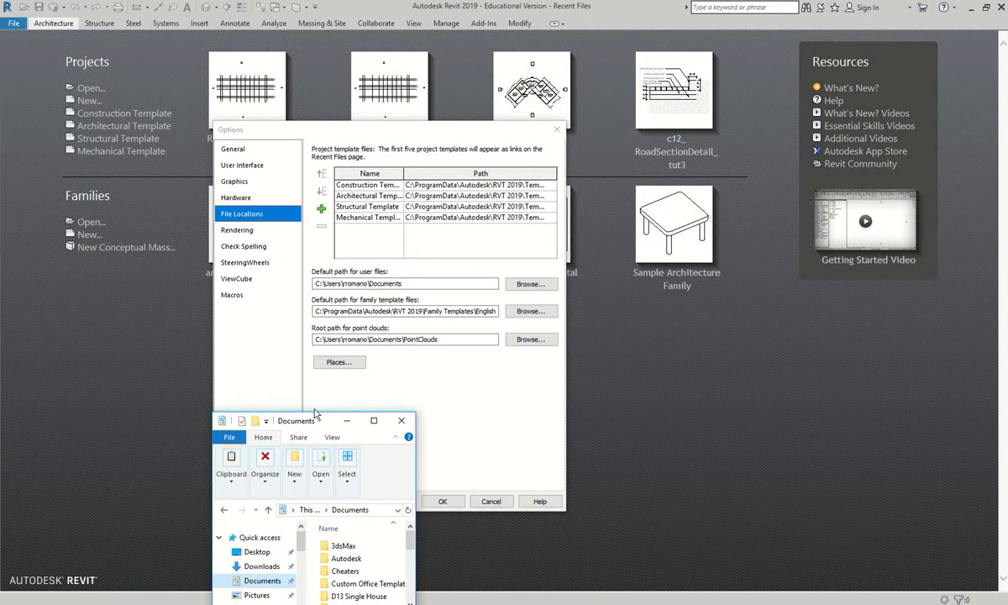
{"action": "left_click_drag", "start_coordinate": [479, 284], "coordinate": [302, 284]}
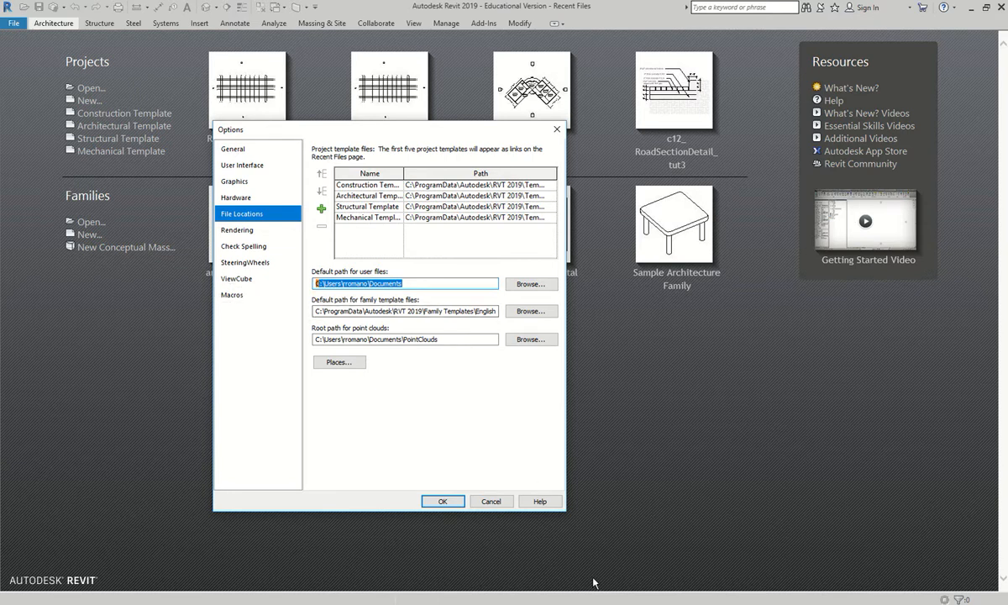
{"action": "left_click", "coordinate": [490, 500]}
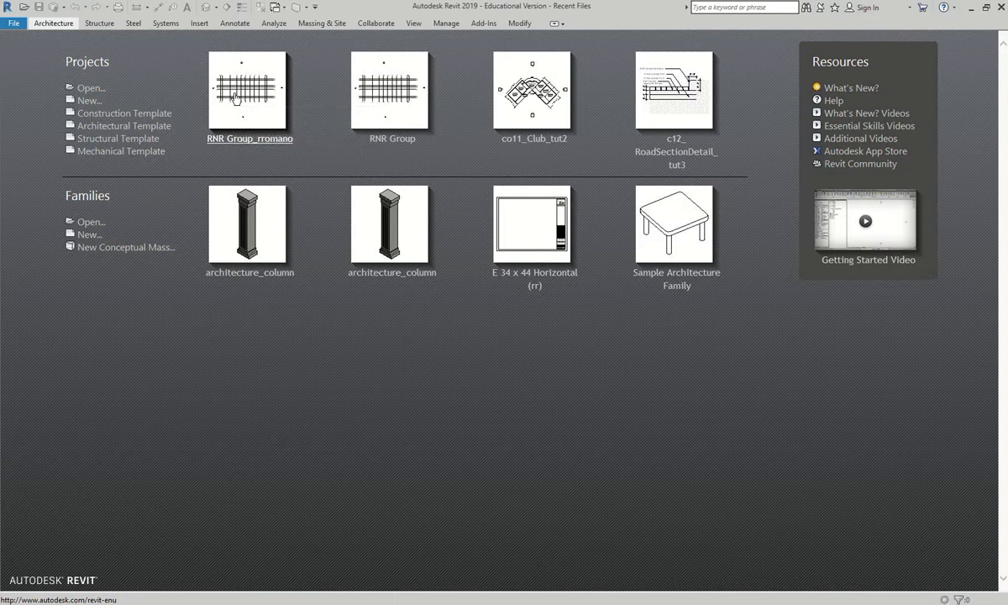
Open RNR Group from the Residential Building folder as a new local, overwriting the existing local copy
{"action": "left_click", "coordinate": [96, 91]}
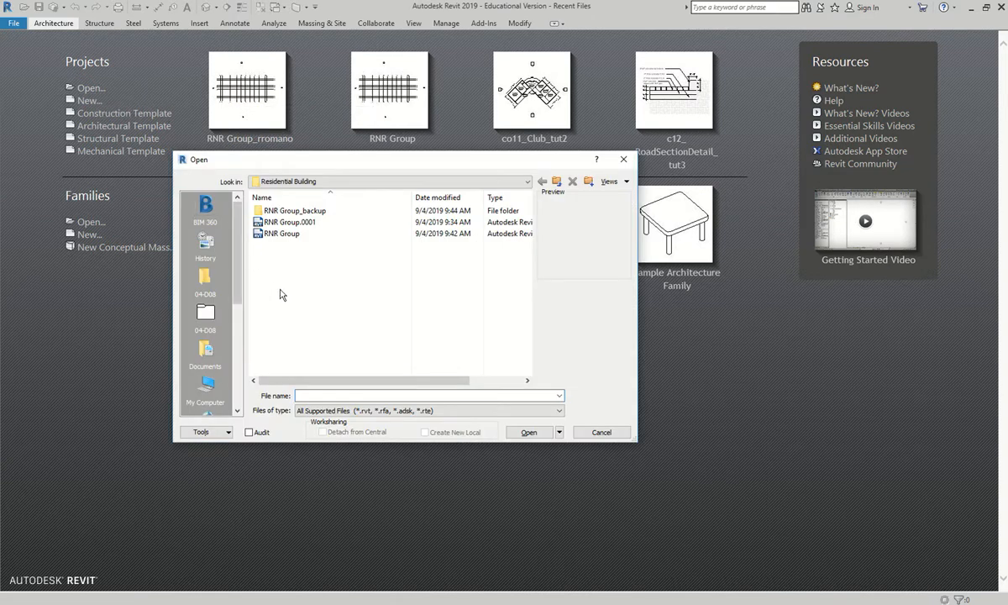
{"action": "left_click", "coordinate": [300, 237]}
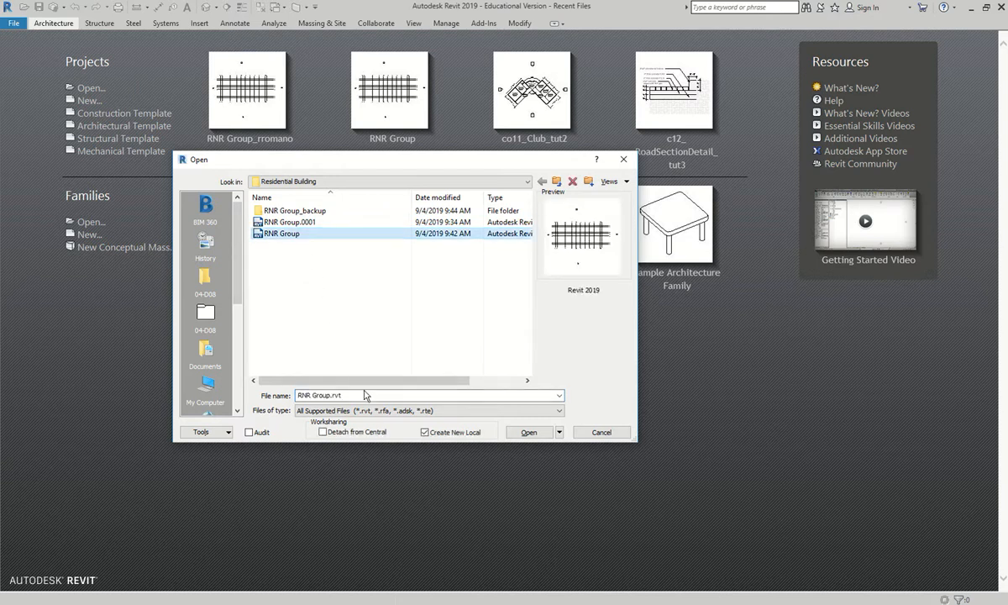
{"action": "left_click", "coordinate": [522, 433]}
{"action": "left_click", "coordinate": [464, 297]}
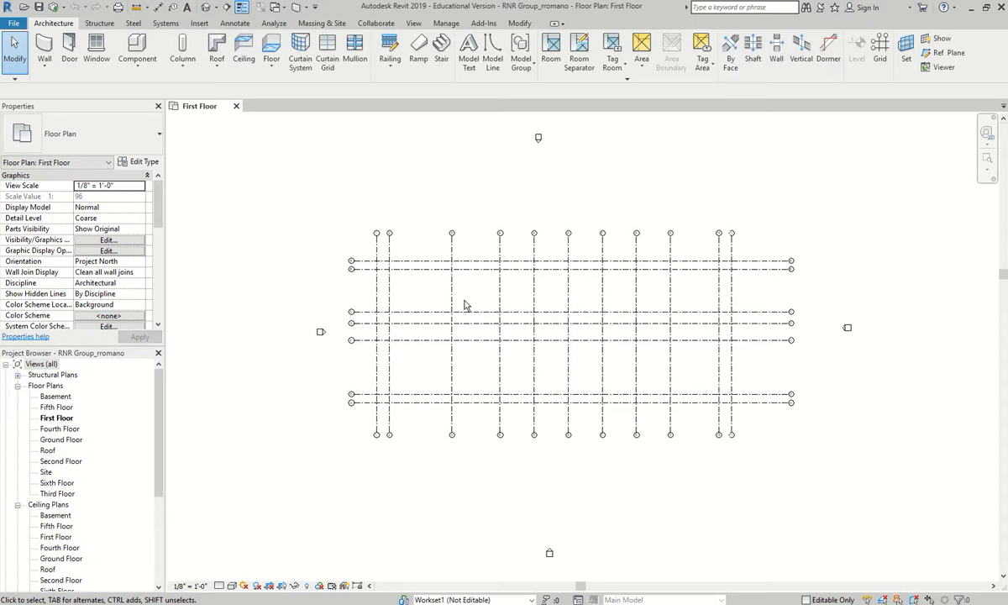
Synchronize the local file with central, compacting the central model and saving the local file before and after
{"action": "left_click", "coordinate": [63, 8]}
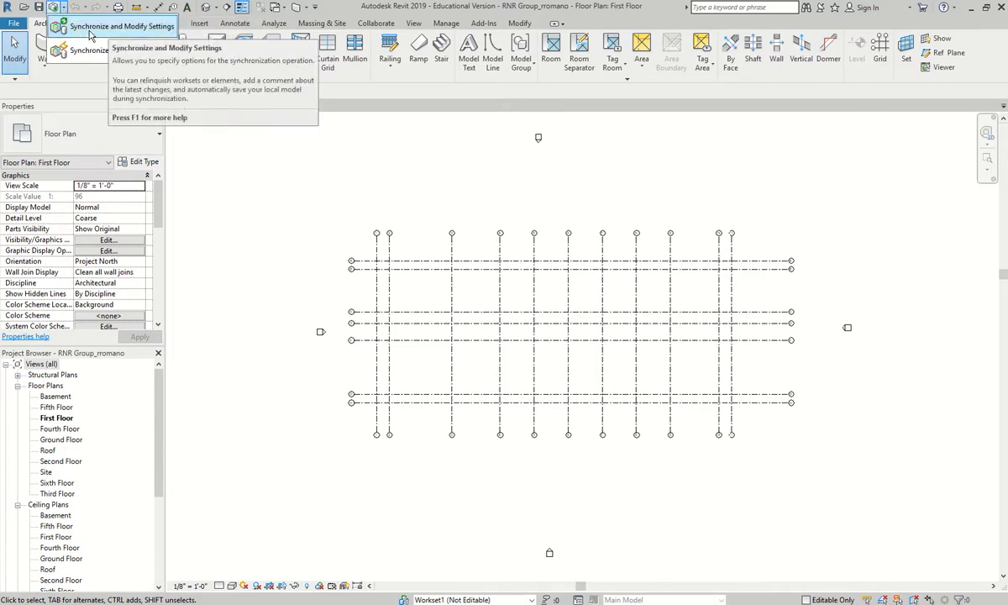
{"action": "left_click", "coordinate": [93, 30]}
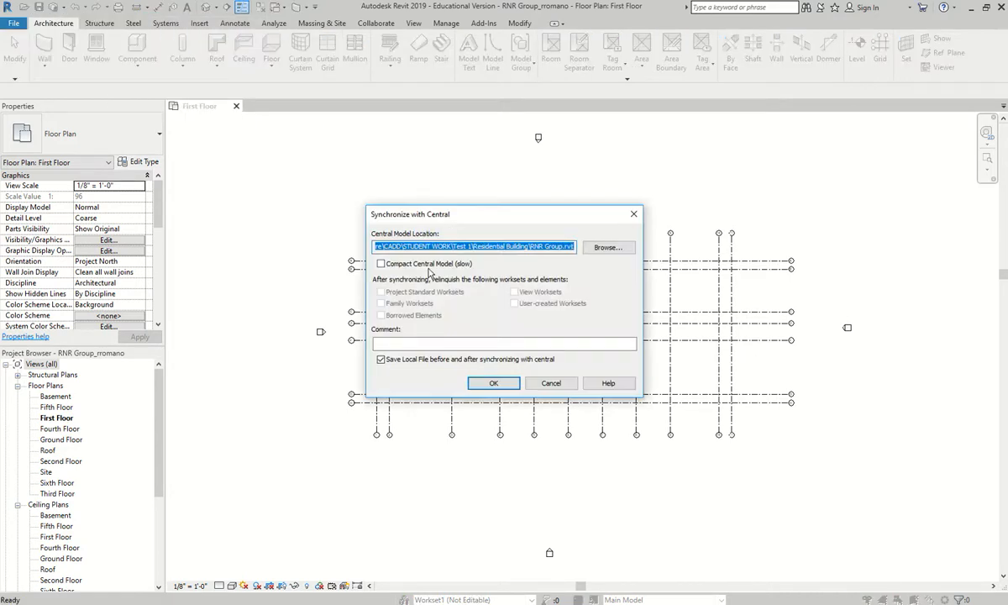
{"action": "left_click", "coordinate": [427, 265]}
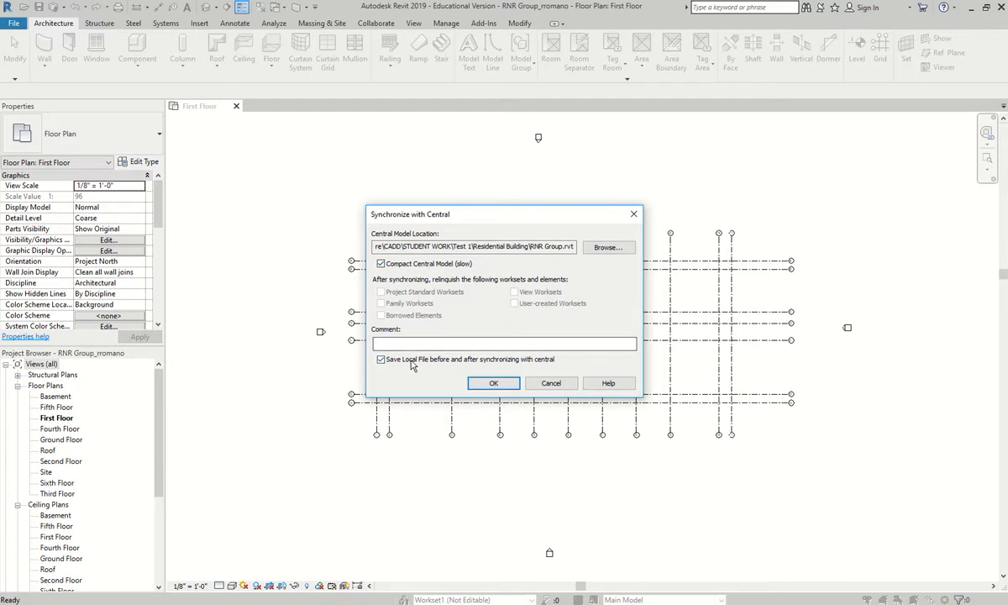
{"action": "left_click", "coordinate": [493, 383]}
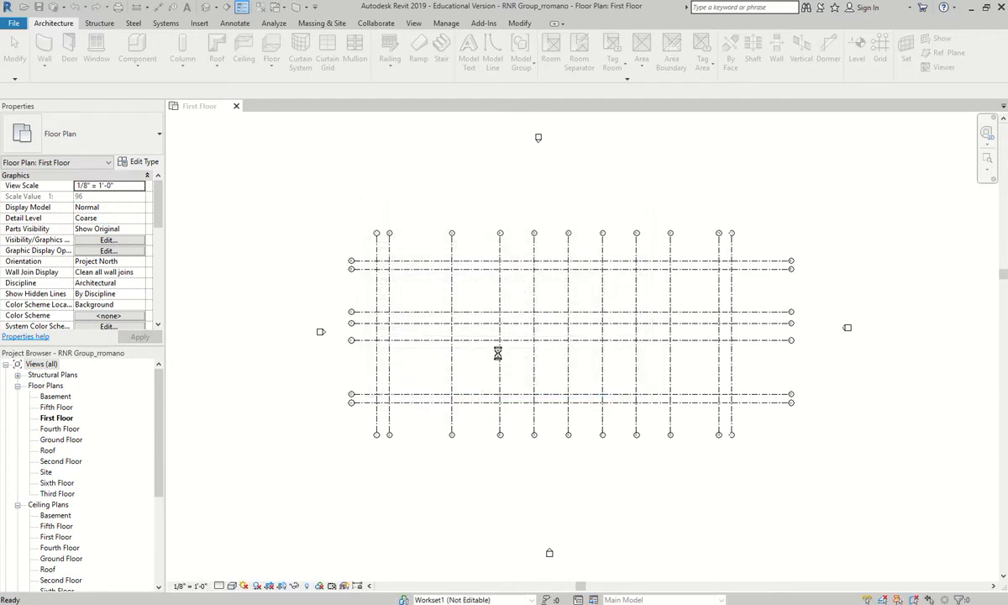